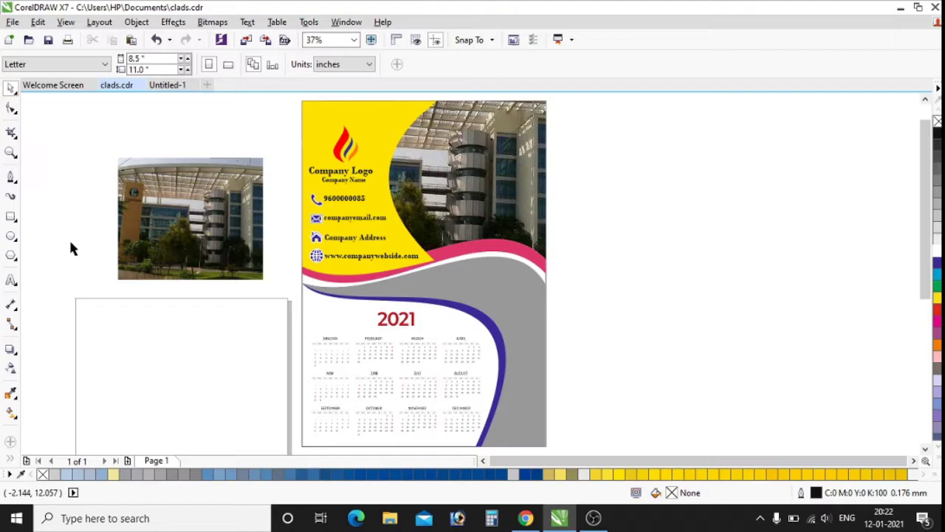
Step: Draw a tall rectangle, about 9.083 × 13.639 inches, beside the reference flyer
left_click(13, 217)
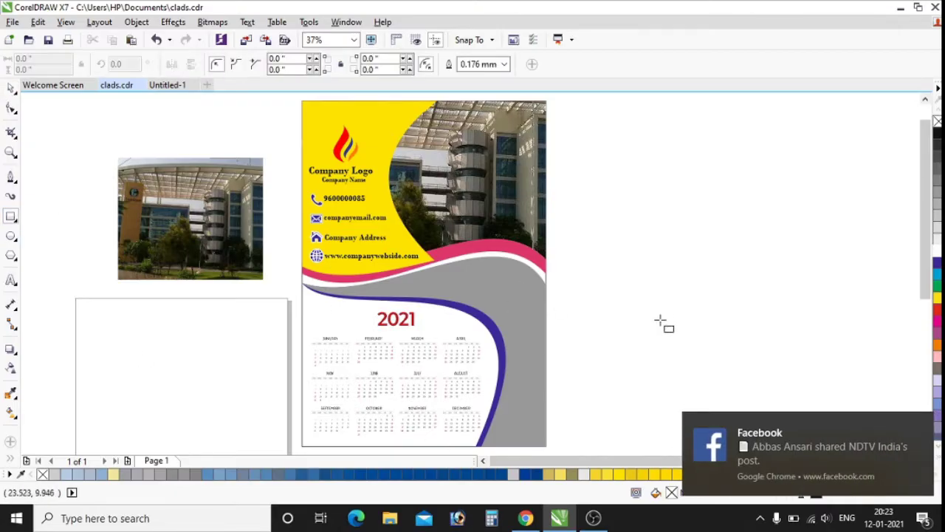
mouse_move(564, 104)
left_mouse_down()
mouse_move(770, 442)
mouse_move(791, 445)
left_mouse_up()
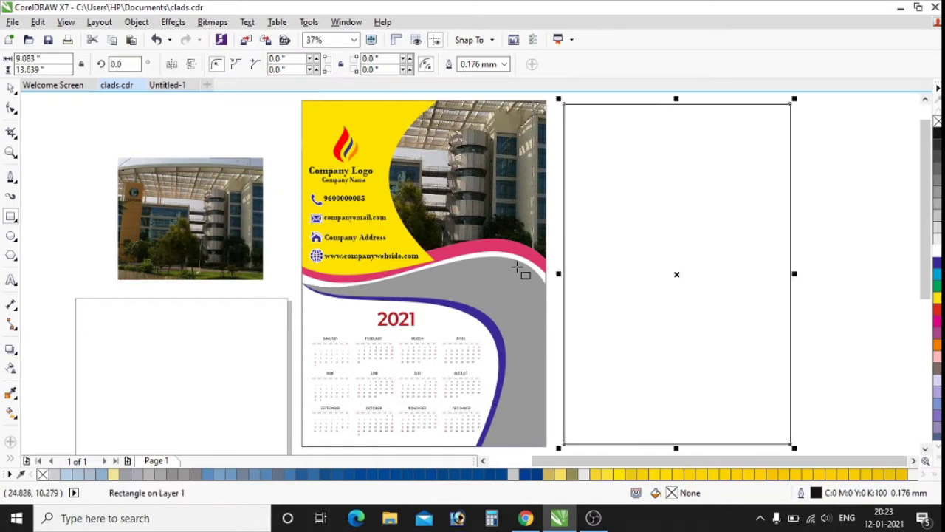
left_click(11, 88)
left_click(595, 276)
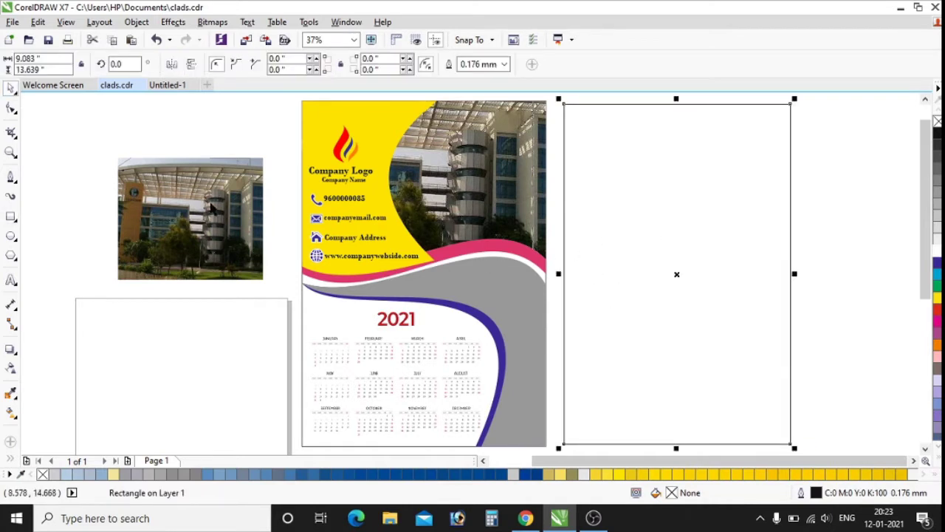
Step: Check the rectangle's resize handles and context menus, then leave it deselected
left_click(615, 236)
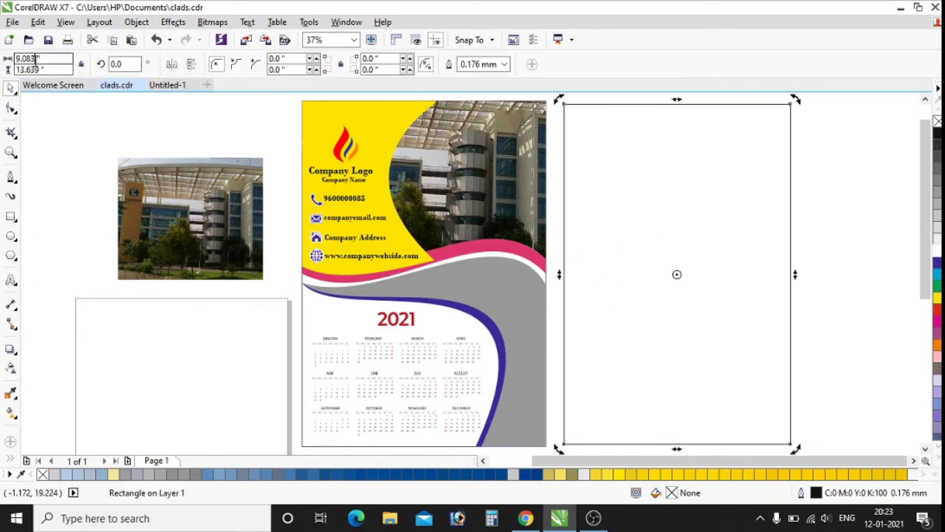
left_click(708, 253)
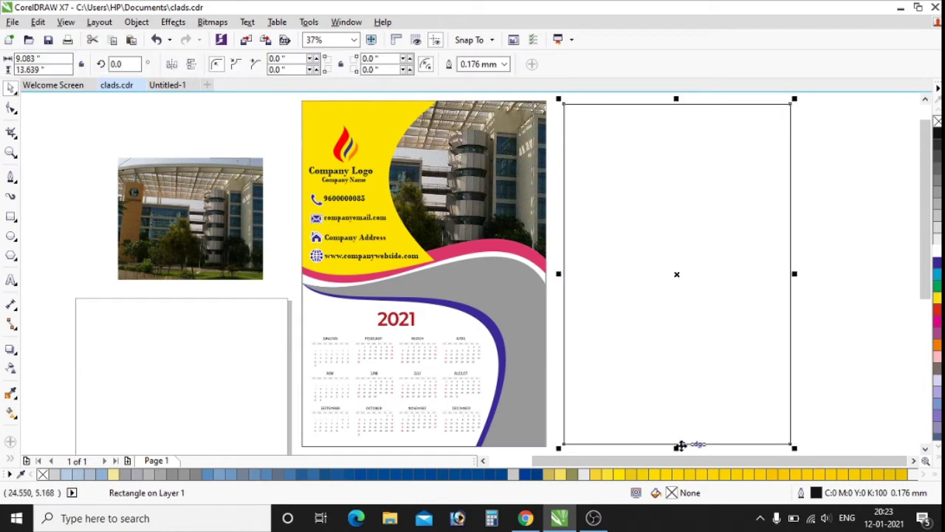
right_click(823, 236)
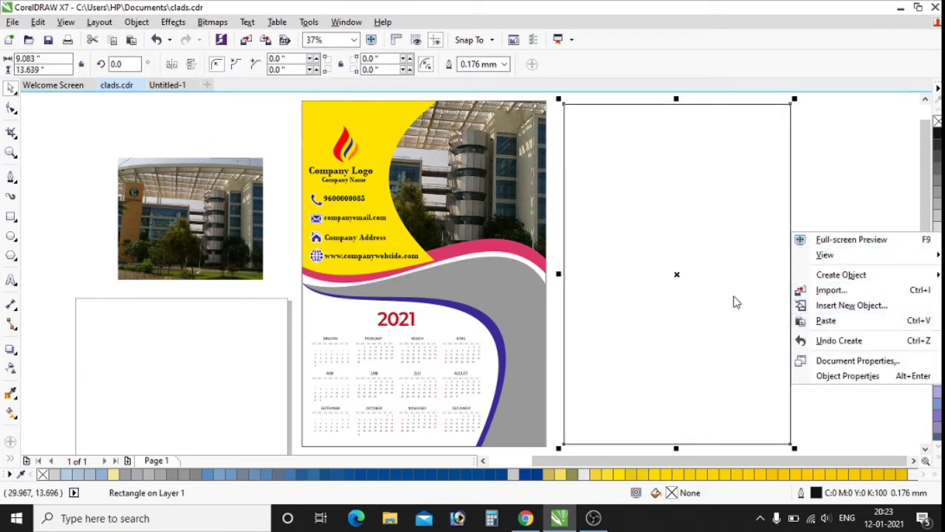
key("Escape")
right_click(745, 214)
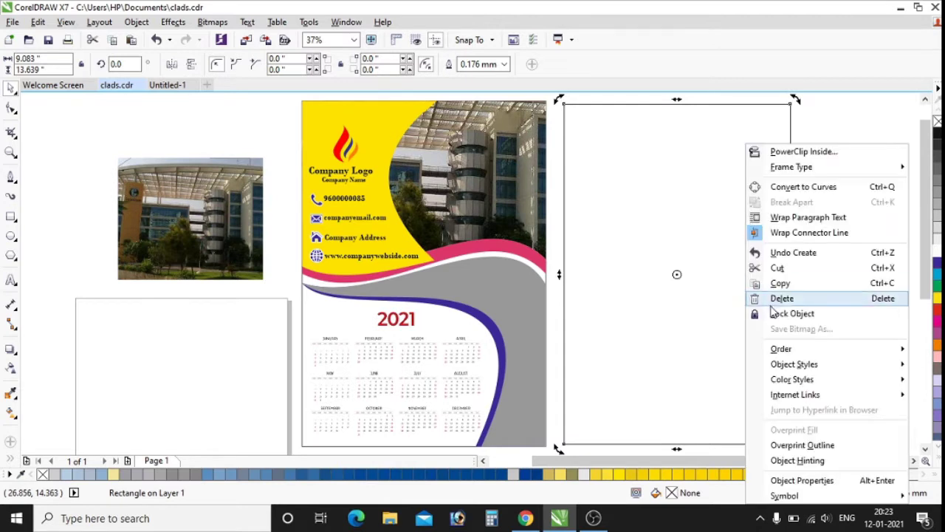
key("Escape")
right_click(792, 233)
left_click(823, 322)
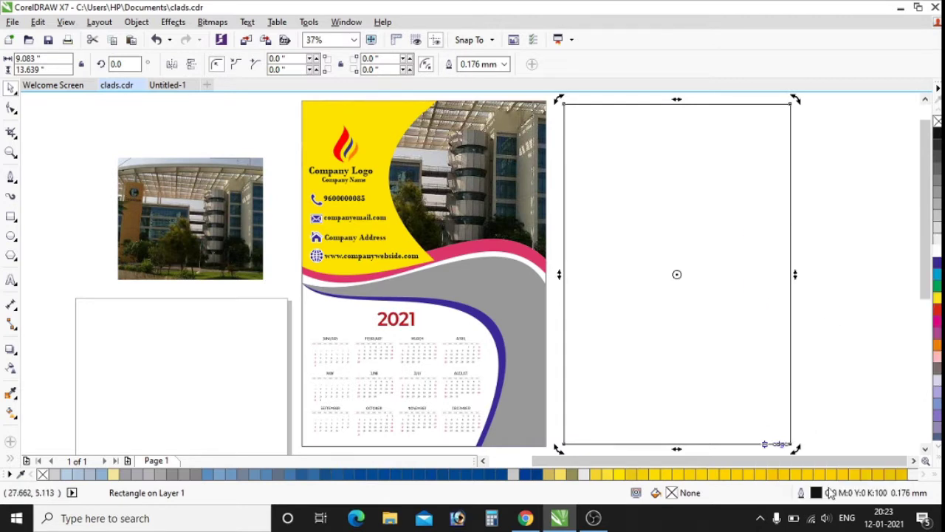
left_click(722, 270)
Step: Scale the tall rectangle down to its top half, undoing an accidental width change
left_click(790, 274)
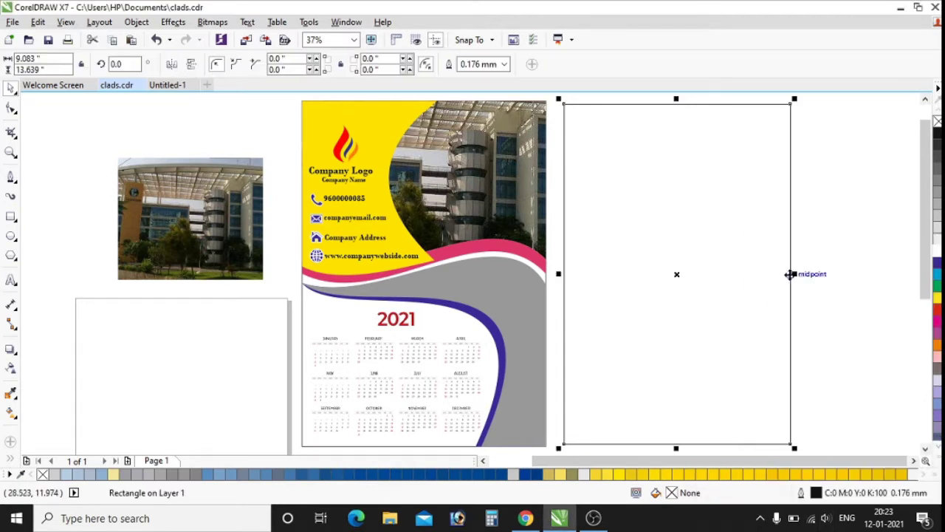
left_click_drag(677, 446, 677, 270)
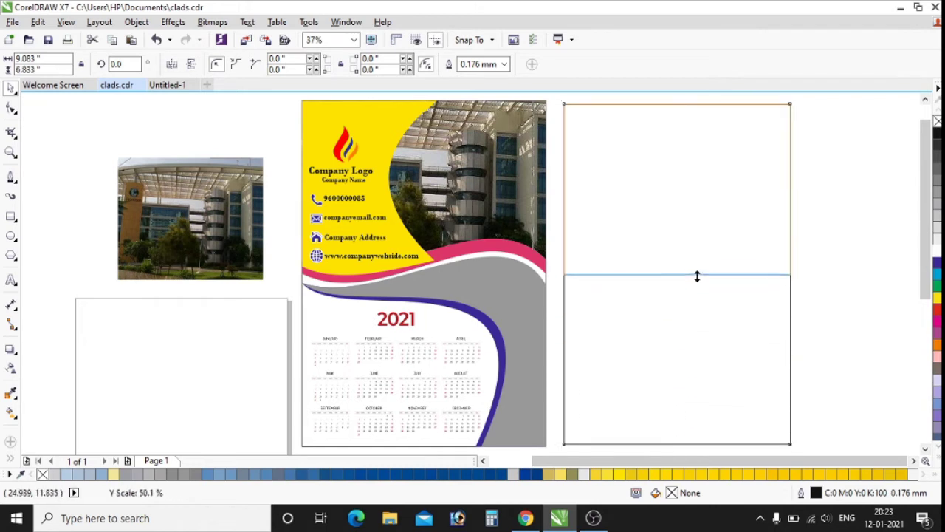
left_click_drag(791, 187, 677, 186)
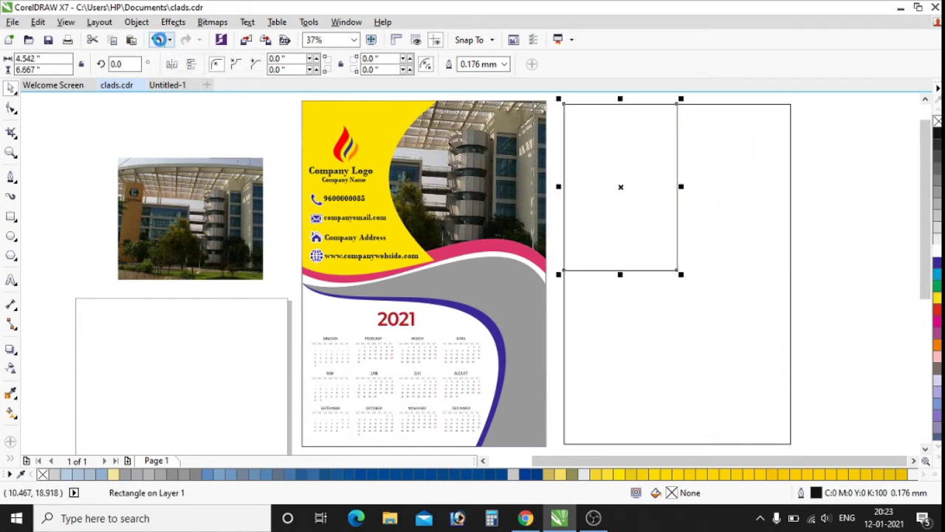
left_click(159, 39)
Step: Paste a copy of the top-half rectangle and narrow it to the left half, about 4.5 × 6.667 inches
right_click(719, 172)
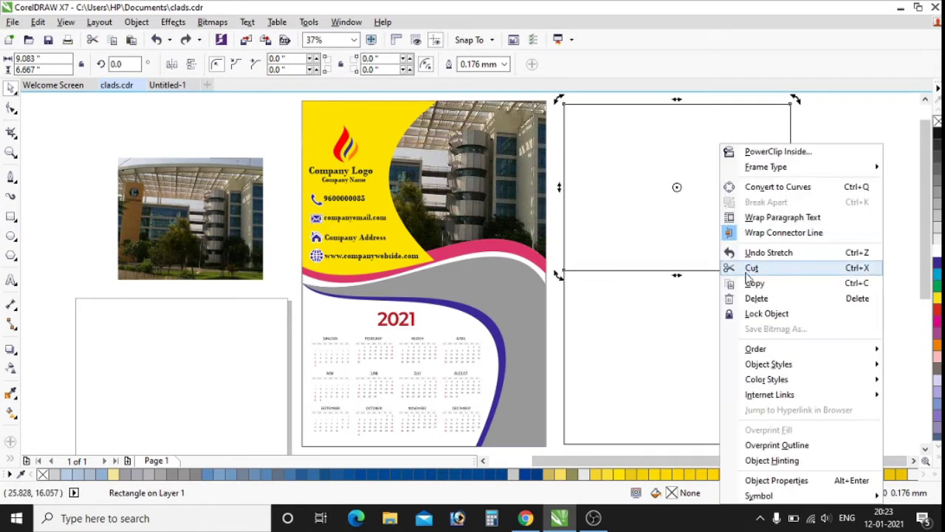
left_click(768, 278)
right_click(827, 209)
left_click(834, 291)
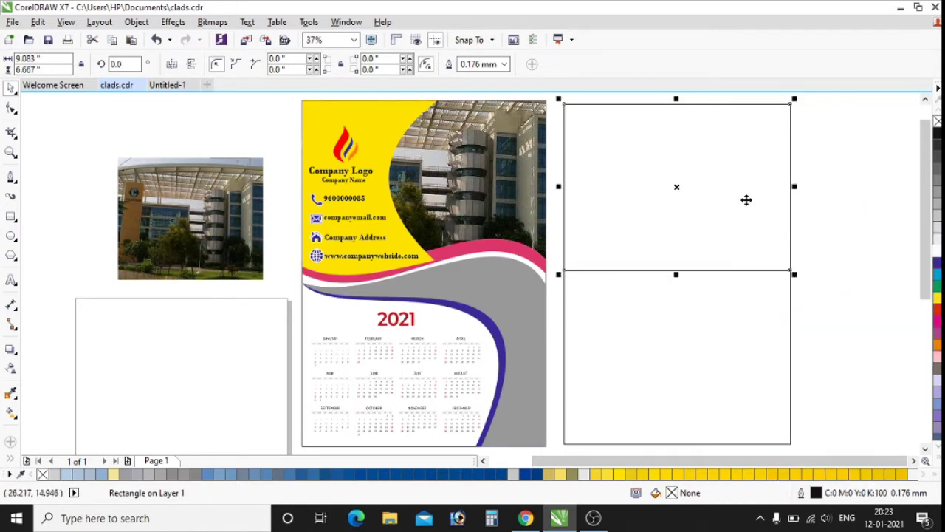
left_click_drag(792, 189, 678, 191)
left_click(687, 346)
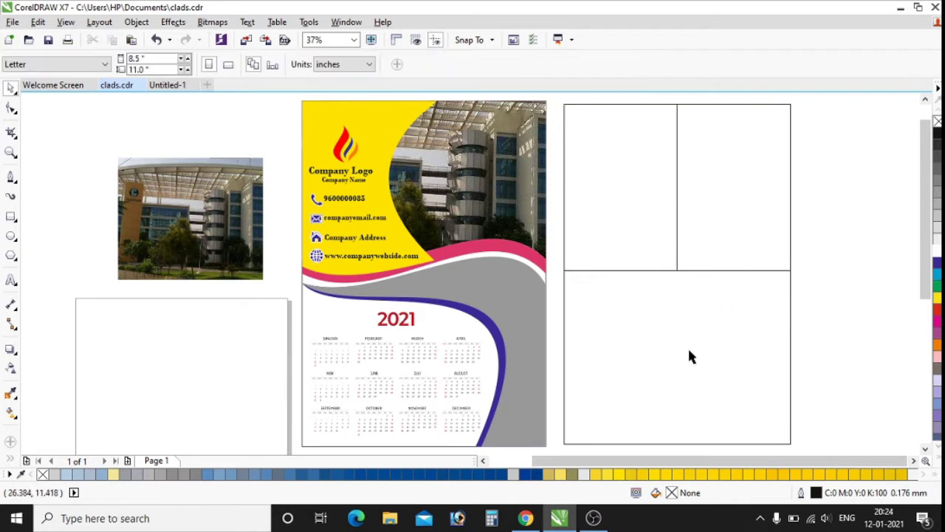
left_click(673, 237)
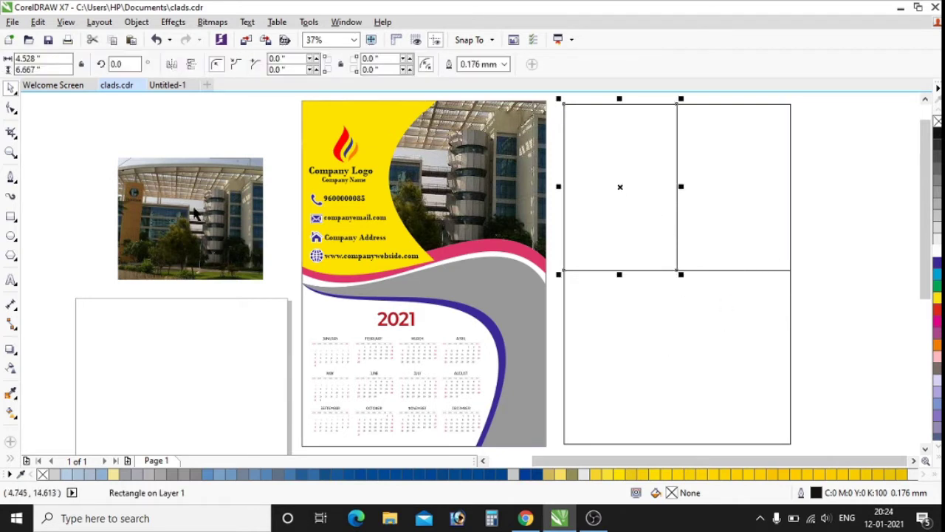
Step: Convert the full-width top rectangle into an editable curve
left_click(697, 264)
left_click(13, 109)
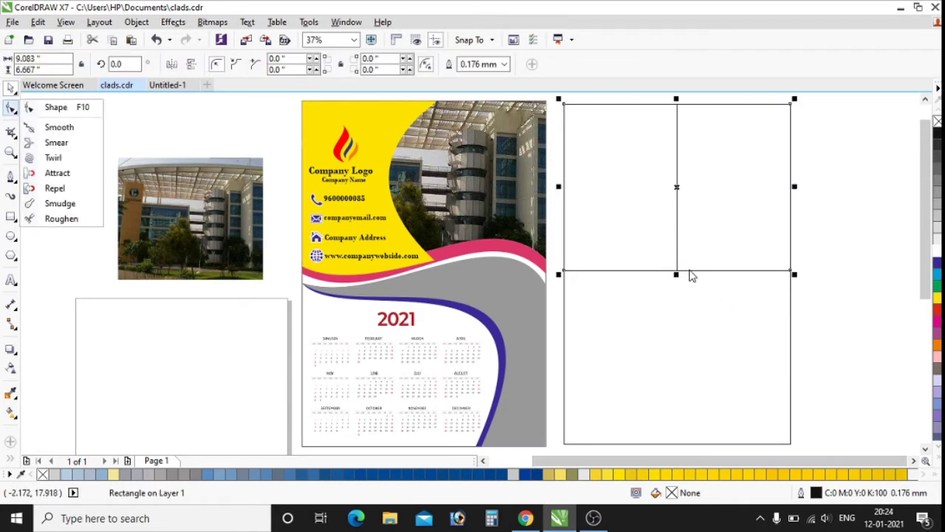
right_click(691, 275)
left_click(712, 187)
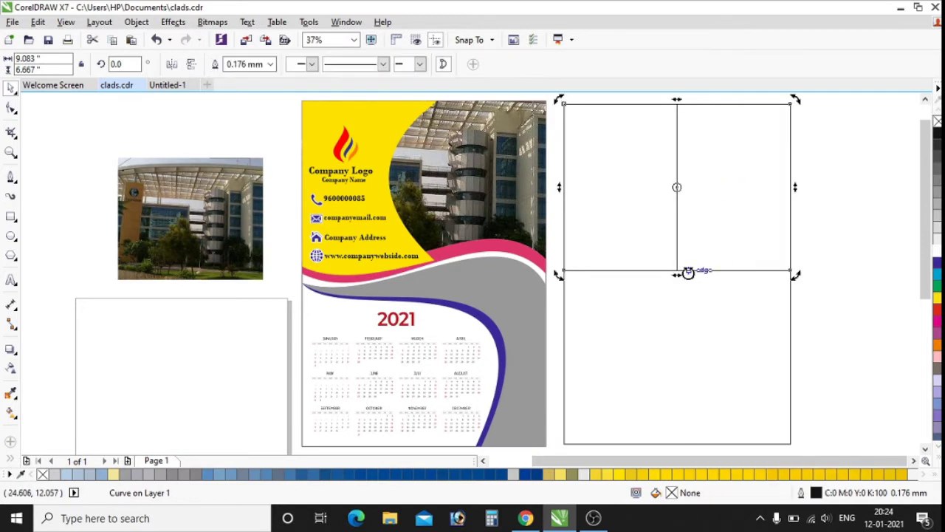
left_click(737, 220)
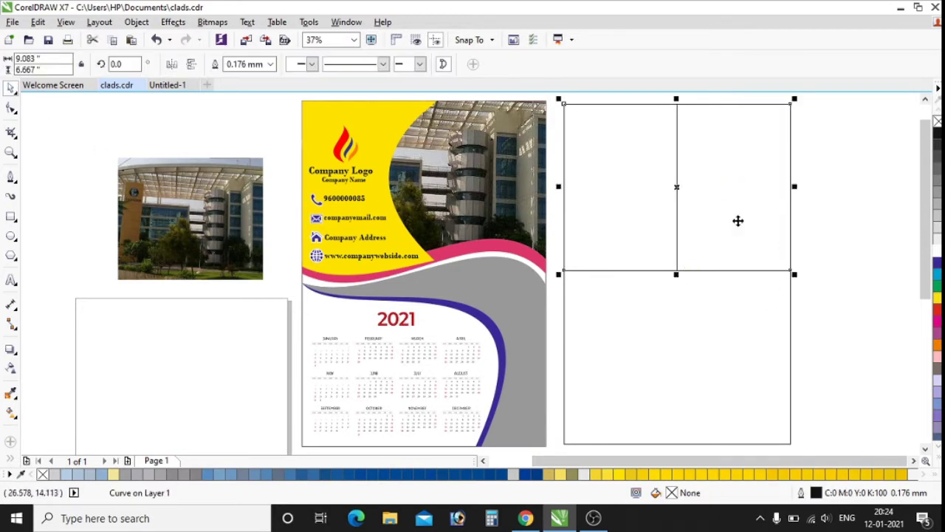
Step: Turn the bottom edge into a curve segment and drag it into a gentle S-shaped wave
left_click(10, 109)
right_click(682, 275)
left_click(720, 156)
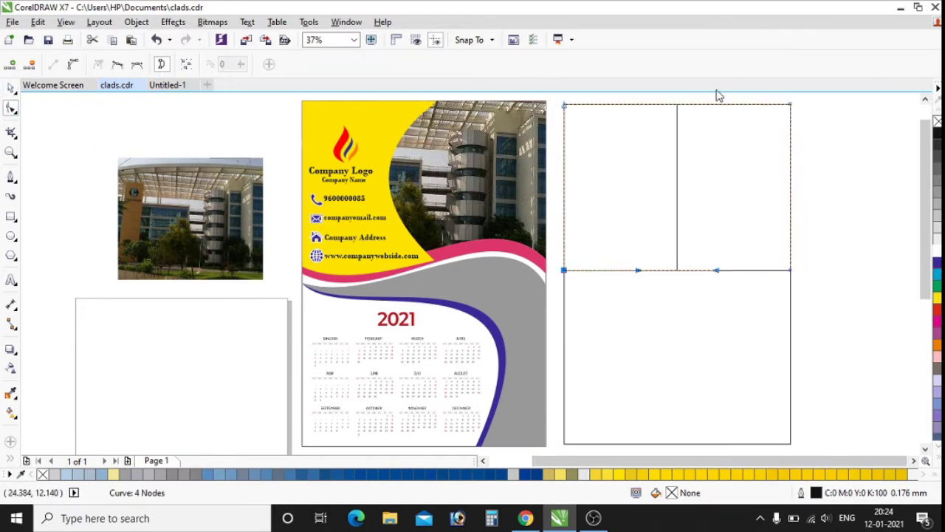
left_click_drag(714, 283, 719, 226)
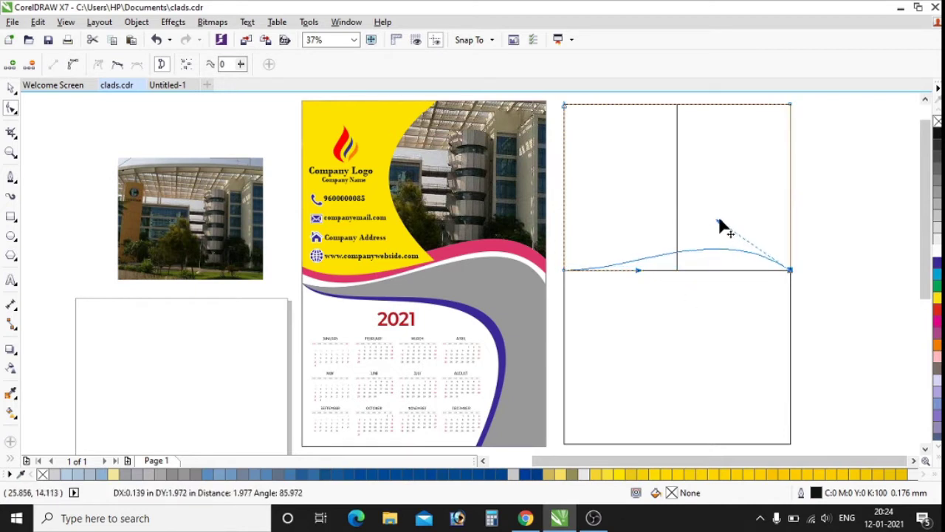
mouse_move(637, 273)
left_mouse_down()
mouse_move(655, 291)
mouse_move(657, 314)
left_mouse_up()
left_click(7, 87)
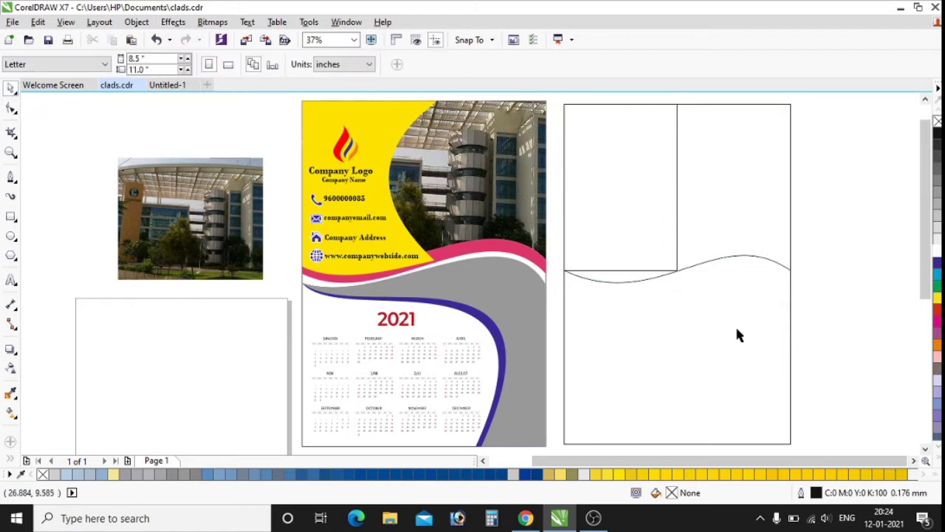
left_click(733, 223)
Step: Paste a copy of the wave shape and stretch it down to about 9.083 × 7.556 inches
right_click(733, 139)
left_click(775, 288)
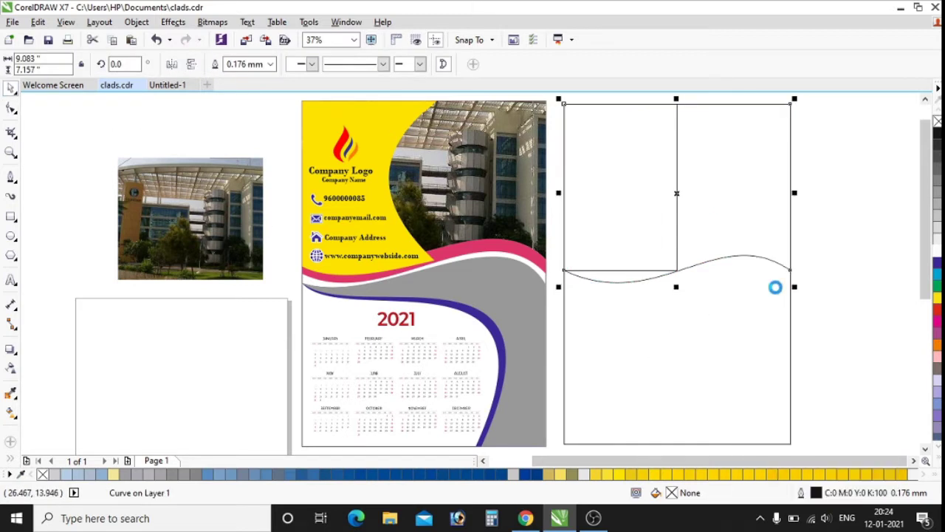
right_click(825, 246)
left_click(794, 331)
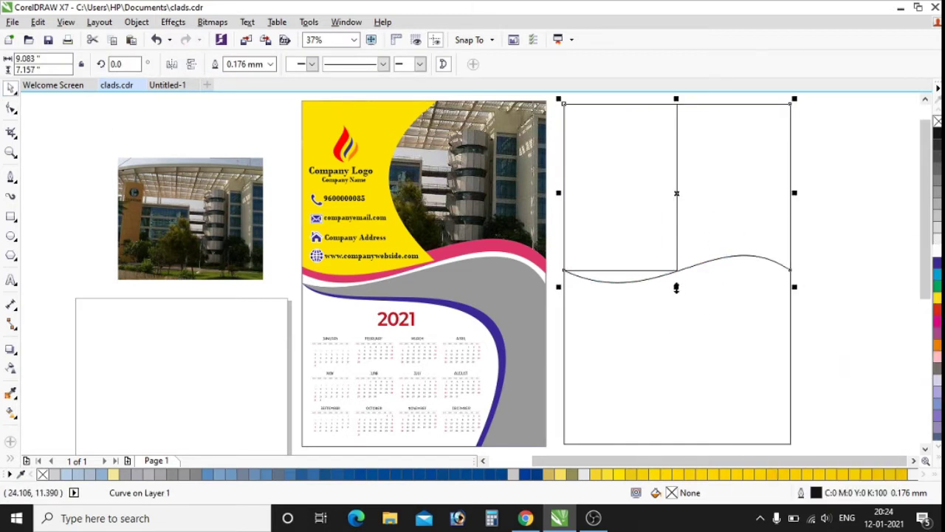
left_click_drag(675, 287, 672, 296)
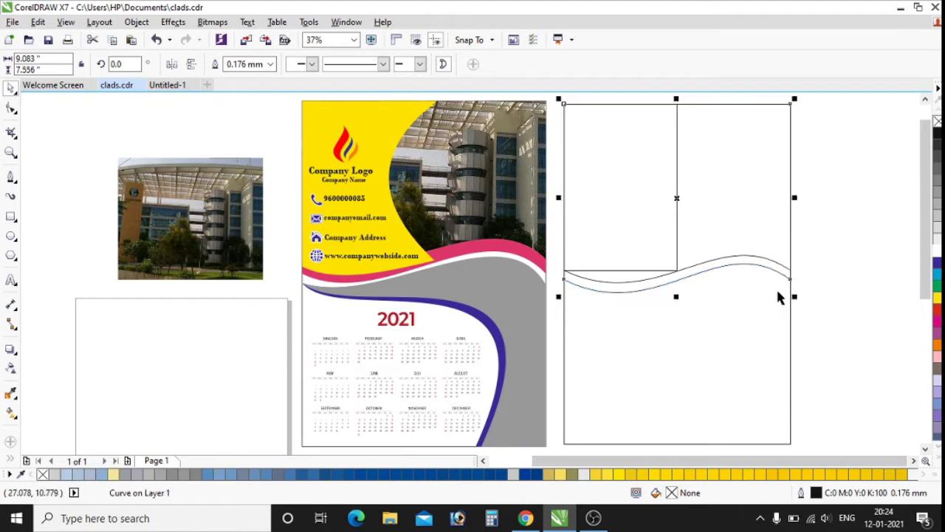
left_click(776, 287)
left_click(732, 263)
Step: Fill the taller wave copy dark blue (C100 M100 Y0 K0), then reselect the outlined wave
left_click(937, 264)
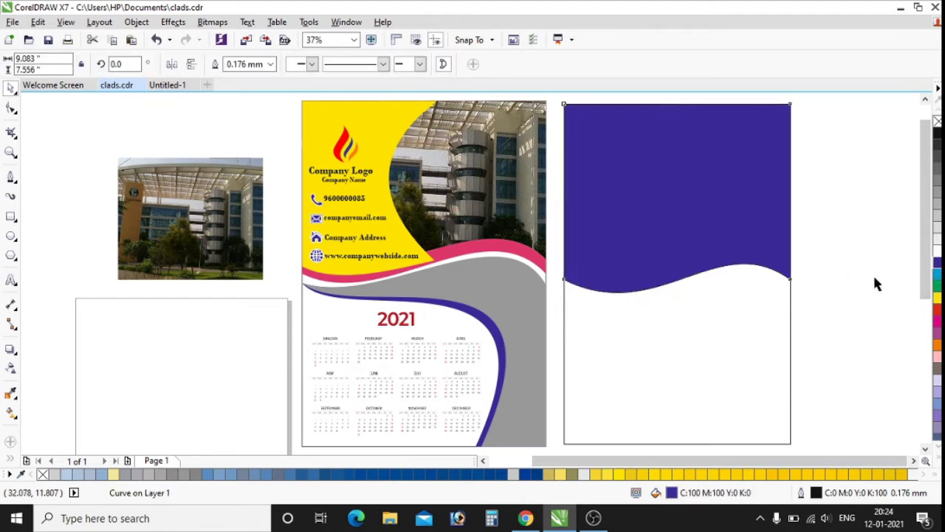
left_click(937, 252)
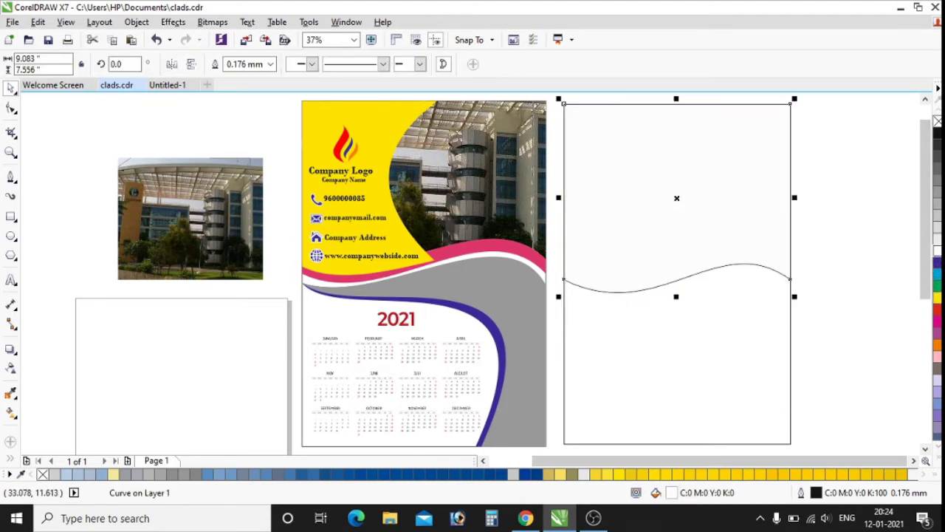
left_click(938, 263)
left_click(866, 264)
left_click(737, 239)
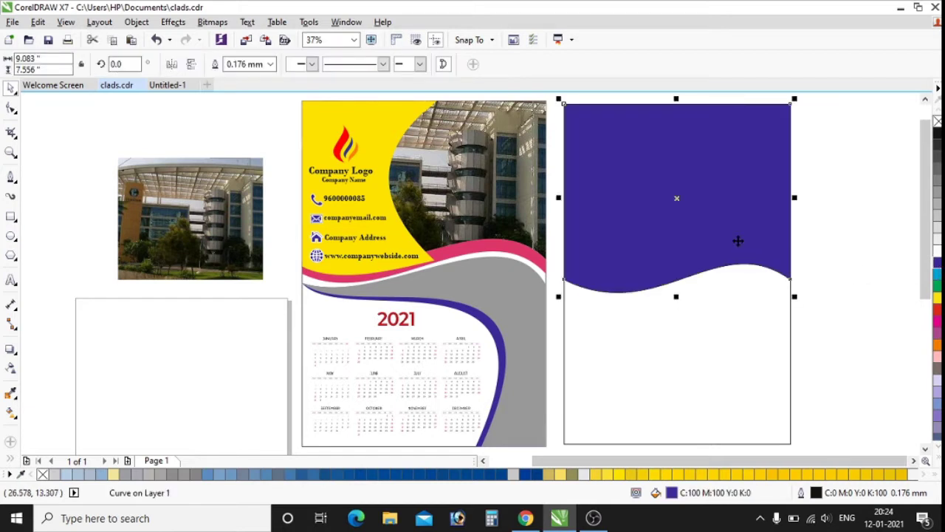
left_click(833, 283)
left_click(674, 294)
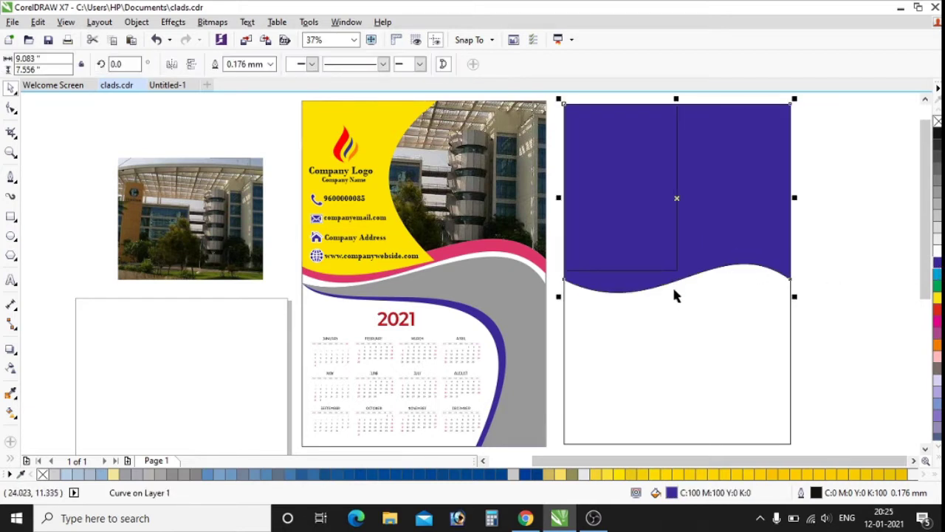
left_click(674, 296)
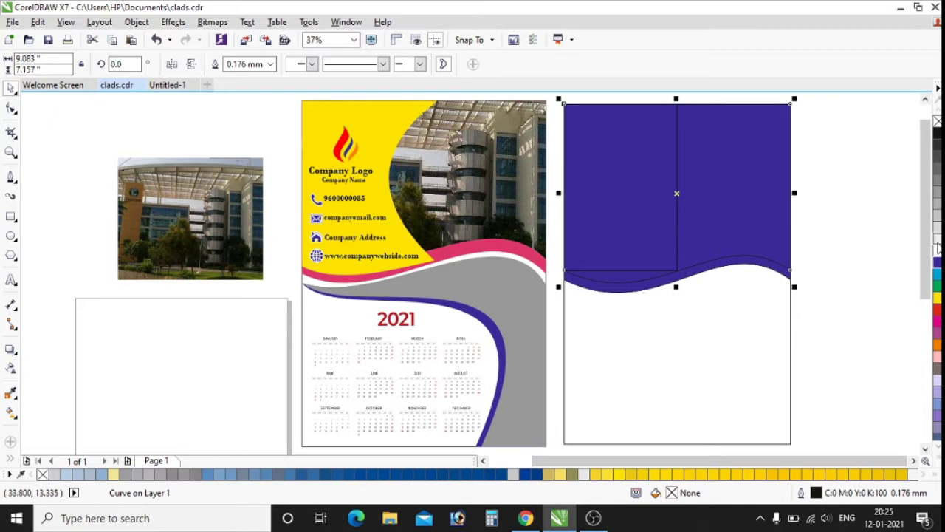
Step: Delete the extra shape, fill the upper-left rectangle yellow, and remove the grey shape behind it
key("Delete")
left_click(627, 222)
left_click(937, 275)
left_click(855, 251)
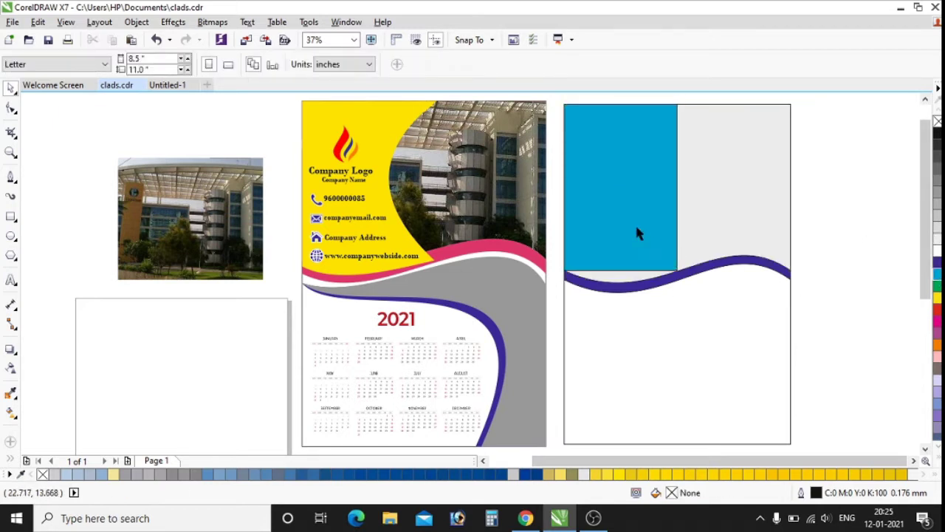
left_click(640, 233)
left_click(937, 296)
left_click(768, 233)
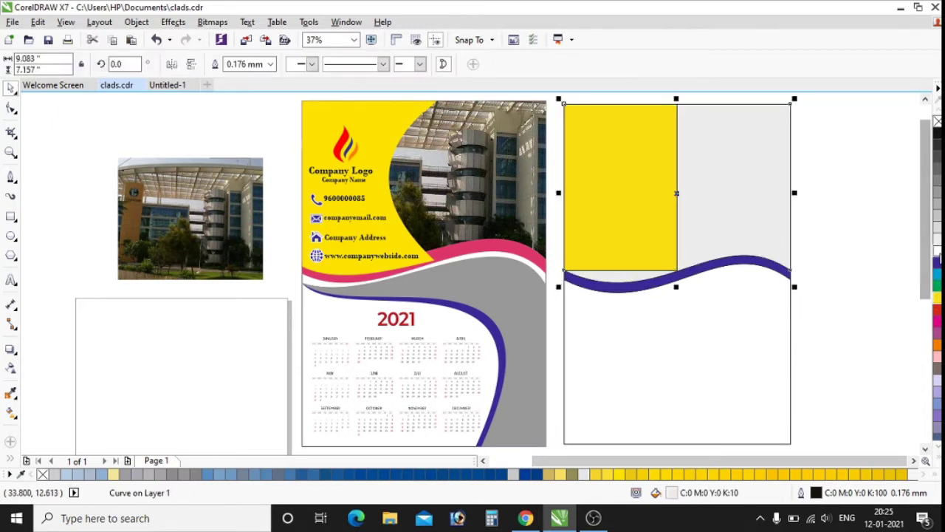
key("Delete")
Step: Convert the yellow rectangle to curves and bend its bottom edge down onto the purple wave
left_click(640, 254)
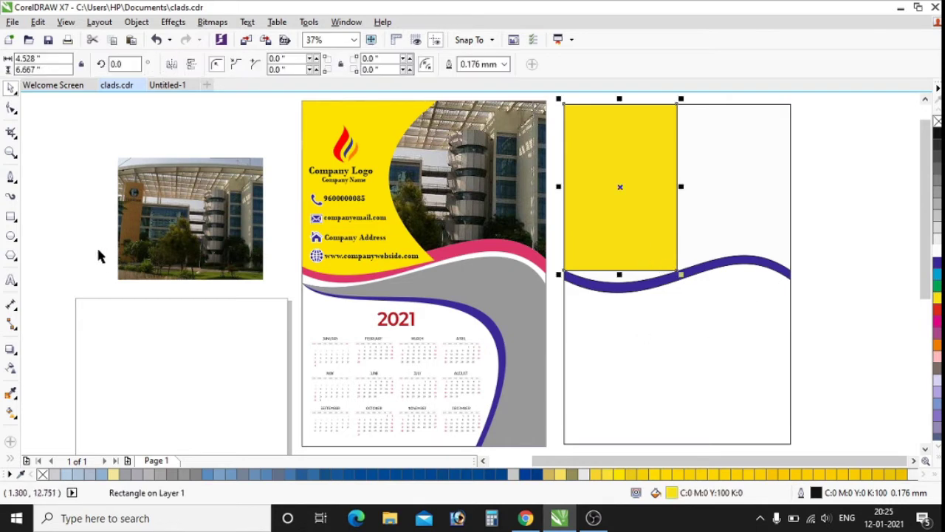
key("F10")
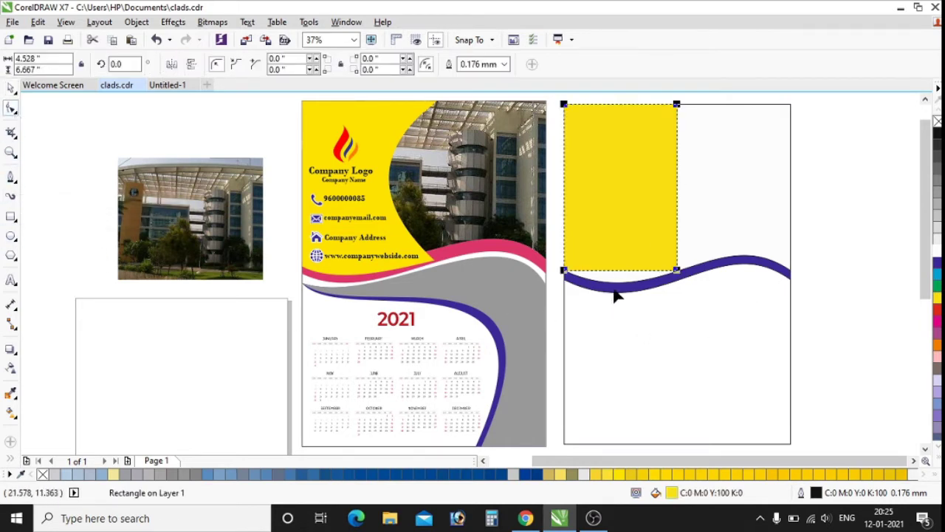
right_click(613, 275)
left_click(643, 184)
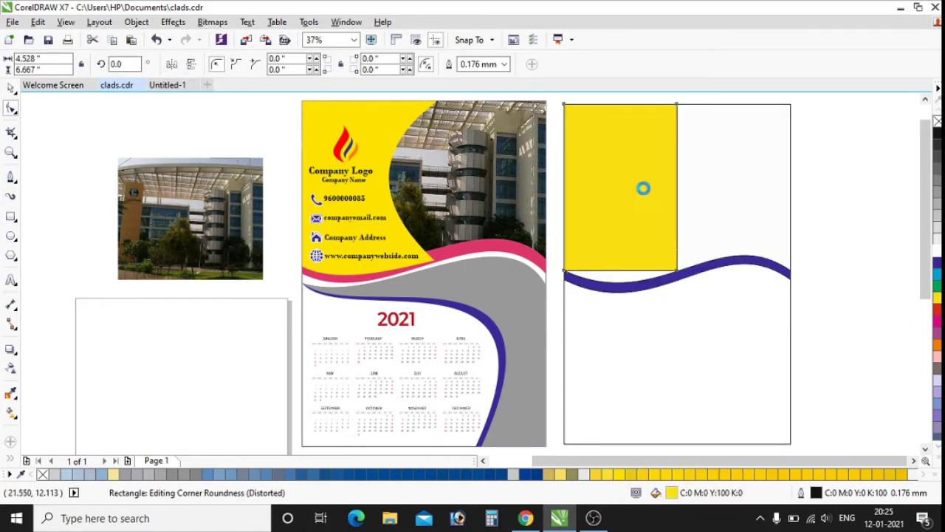
right_click(619, 272)
left_click(660, 87)
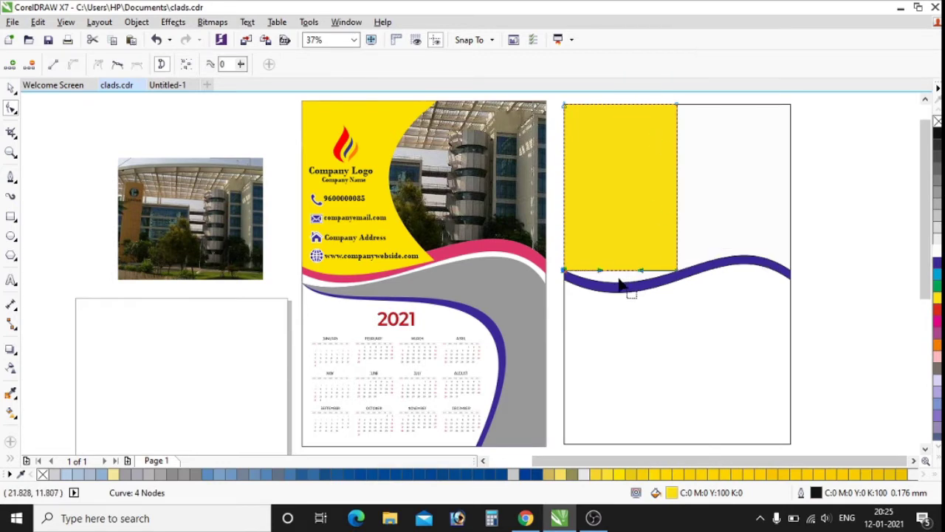
left_click_drag(603, 276, 606, 298)
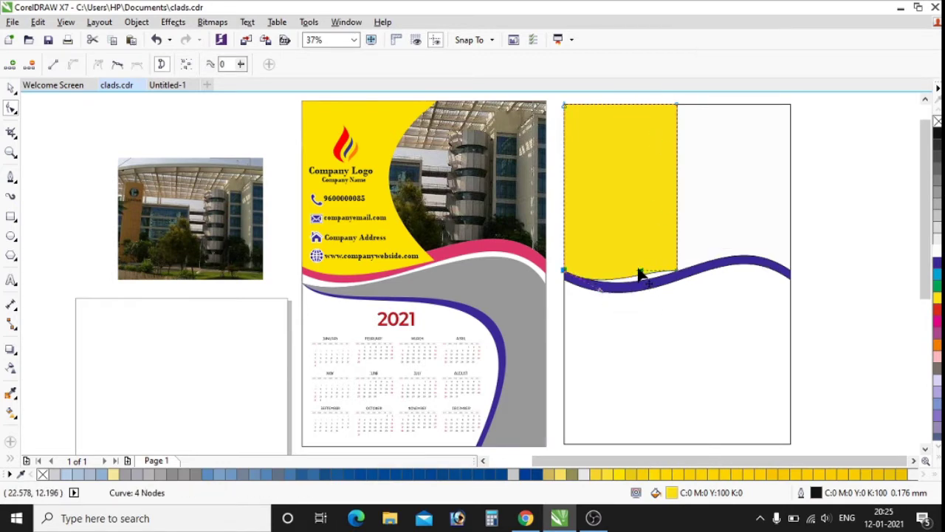
scroll(648, 291, "up", 2)
scroll(643, 273, "up", 2)
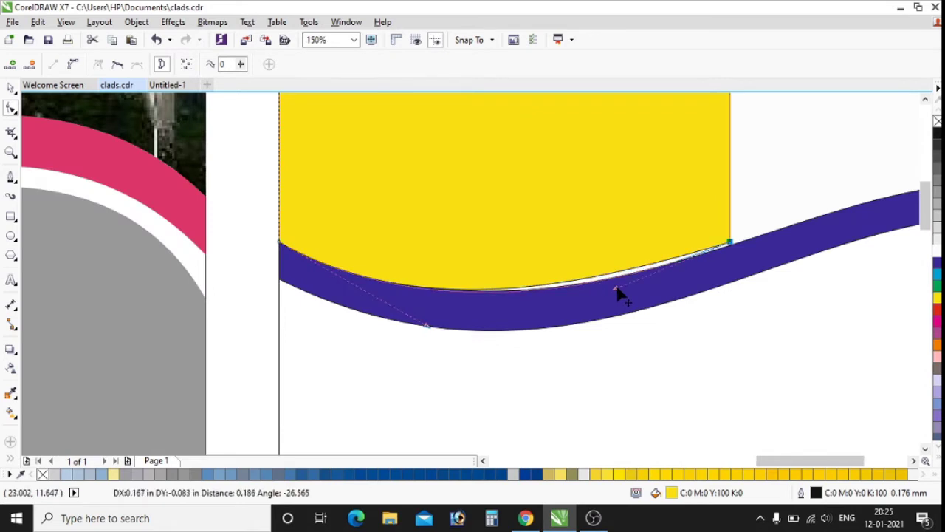
scroll(773, 235, "up", 4)
left_click_drag(594, 282, 598, 289)
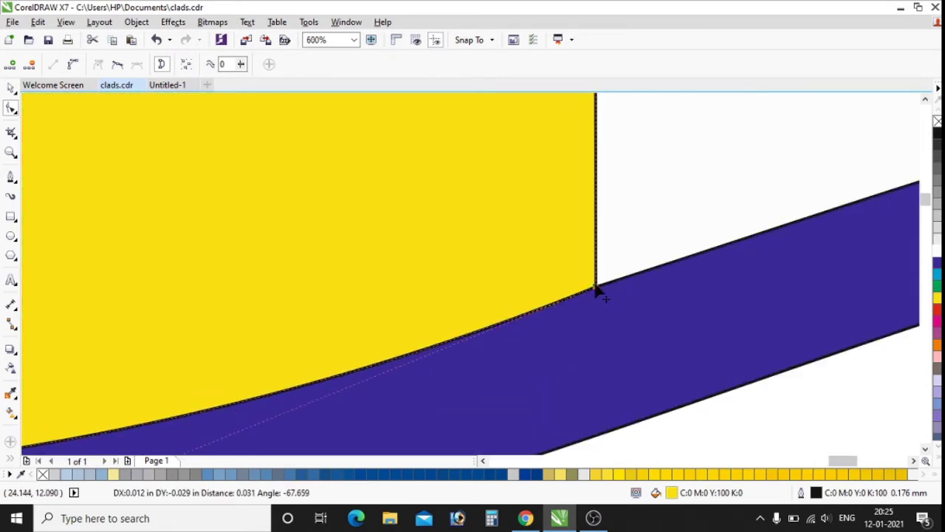
Step: Curve the yellow panel's right edge inward into a concave arc
scroll(613, 284, "down", 5)
scroll(563, 285, "down", 3)
scroll(596, 200, "up", 2)
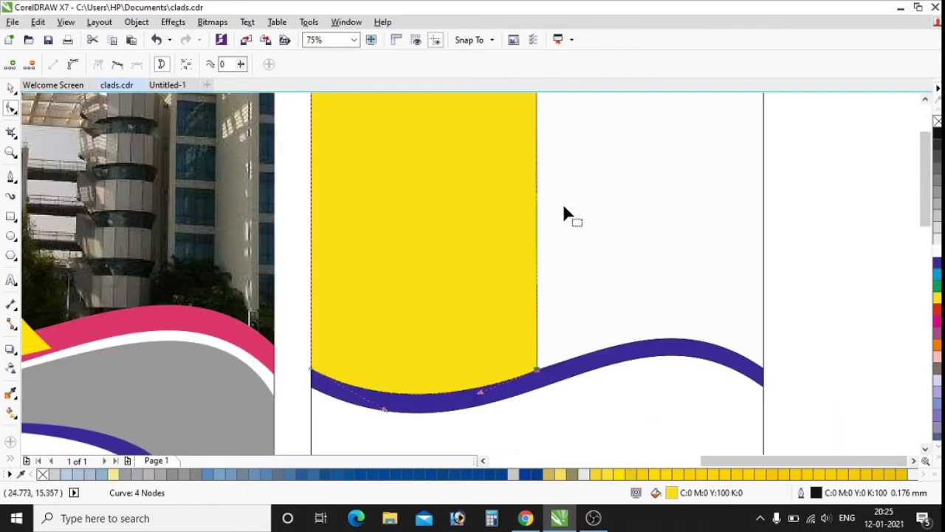
right_click(537, 192)
left_click(572, 246)
left_click_drag(539, 263, 485, 261)
scroll(543, 255, "down", 1)
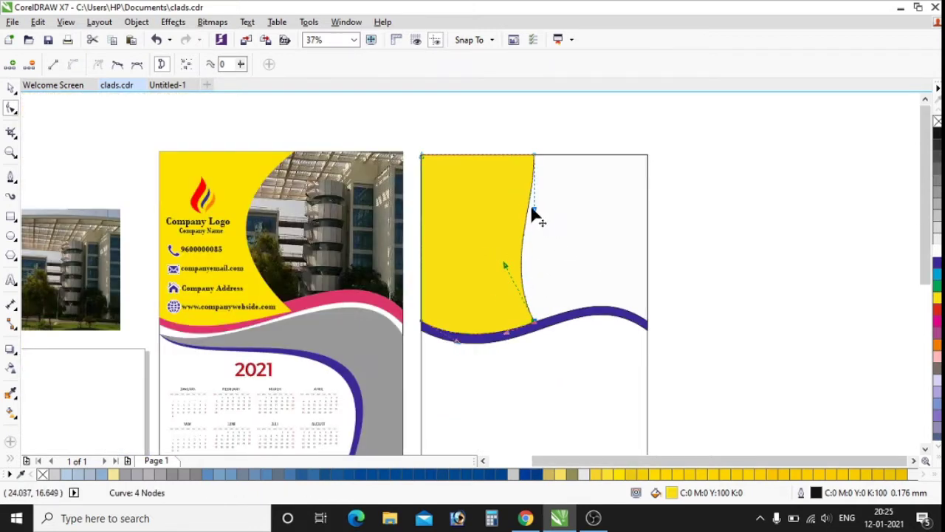
left_click_drag(533, 209, 501, 207)
left_click_drag(504, 269, 496, 267)
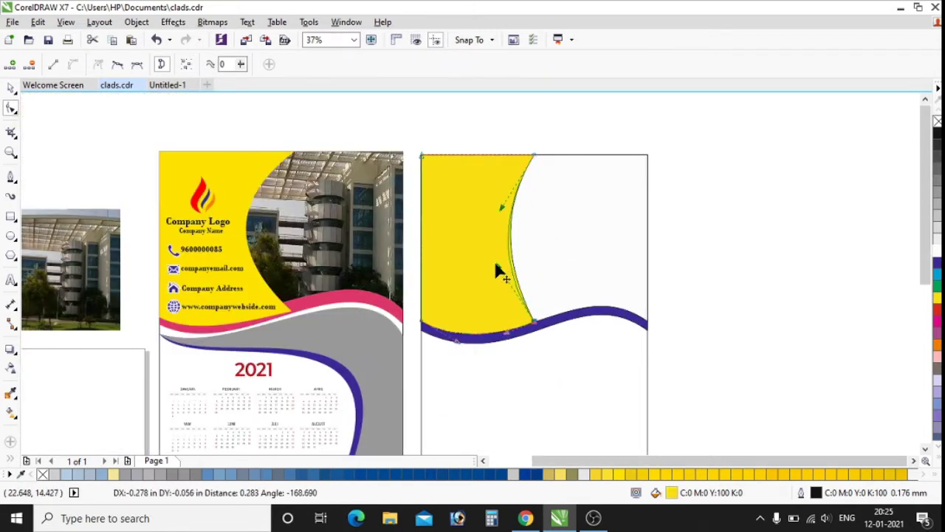
scroll(533, 218, "down", 1)
scroll(563, 275, "up", 1)
key("space")
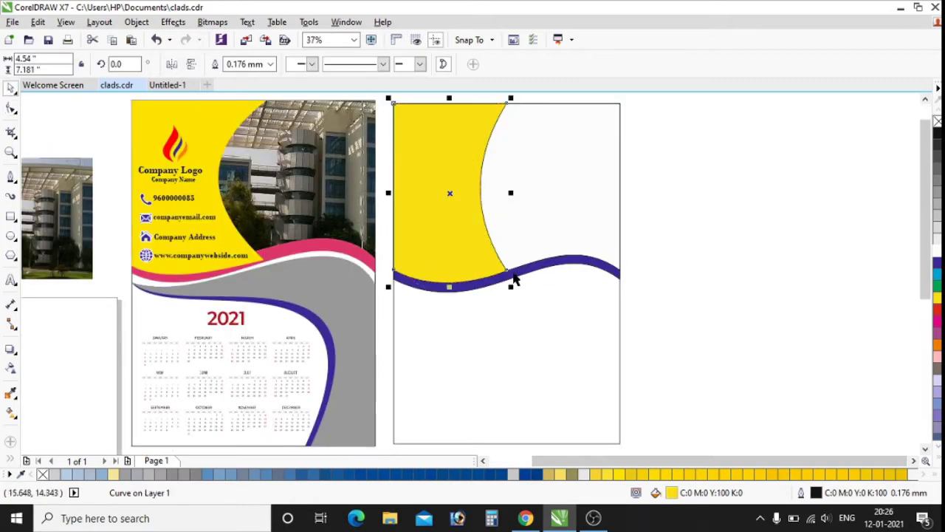
left_click(694, 273)
scroll(694, 274, "down", 1)
scroll(579, 284, "up", 1)
scroll(394, 293, "down", 1)
Step: Zoom in to frame both pages in the view
left_click(11, 153)
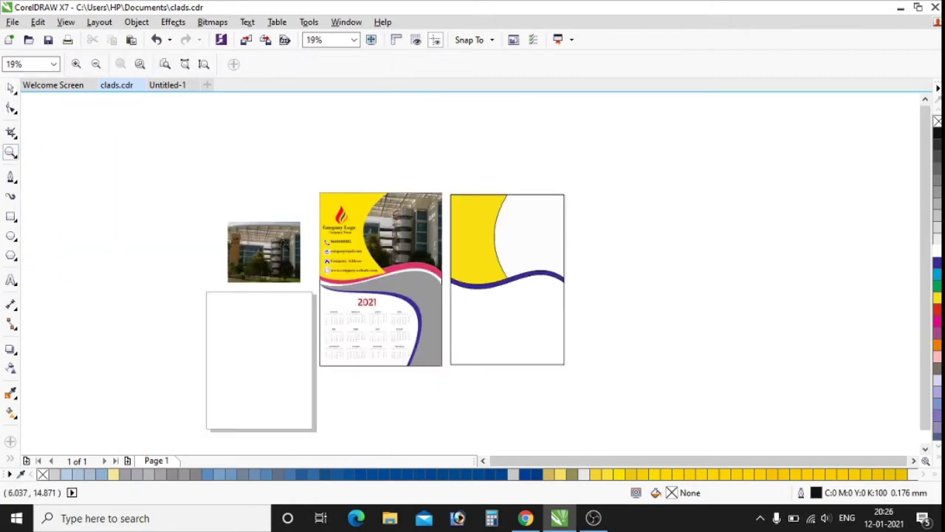
left_click_drag(310, 186, 569, 377)
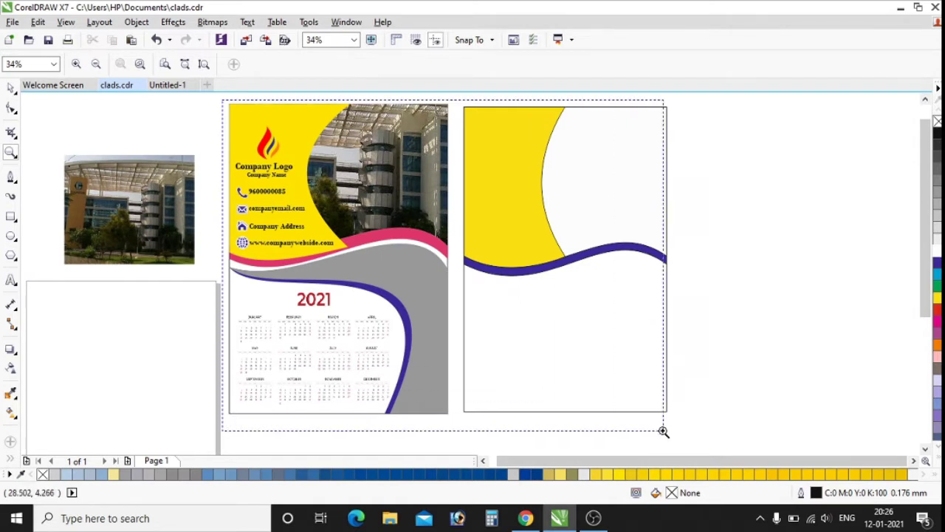
left_click_drag(267, 201, 663, 430)
left_click(10, 89)
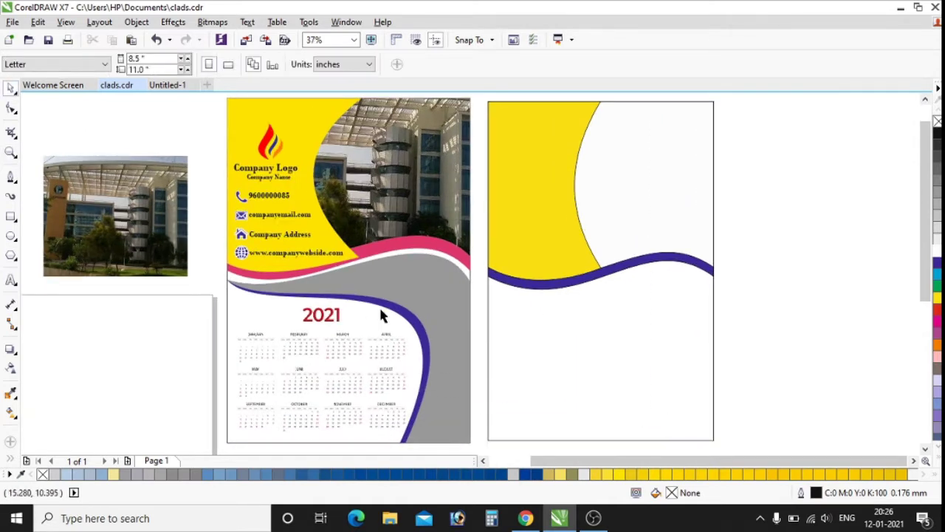
Step: Shrink the blank page rectangle to 7.946 × 5.868 inches: top edge below the wave, left edge inset
left_click(588, 354)
right_click(680, 303)
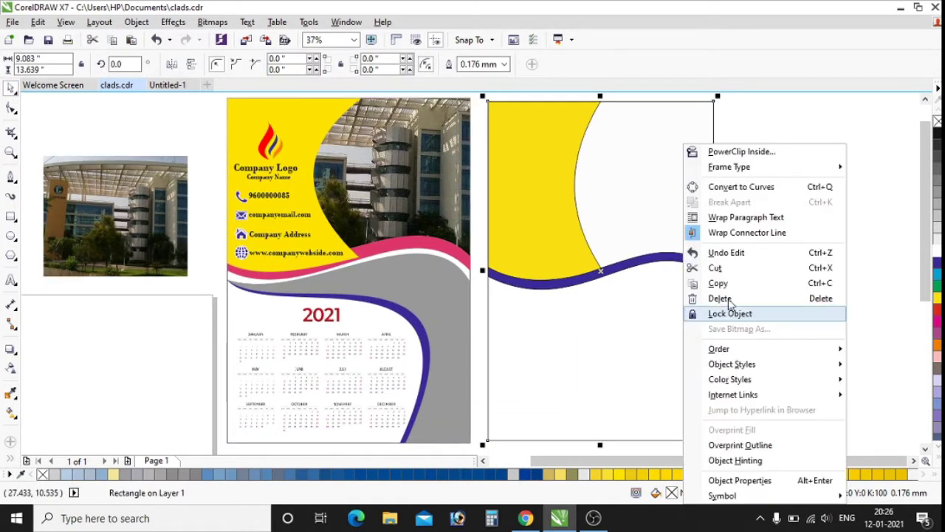
left_click(785, 257)
right_click(785, 257)
key("Escape")
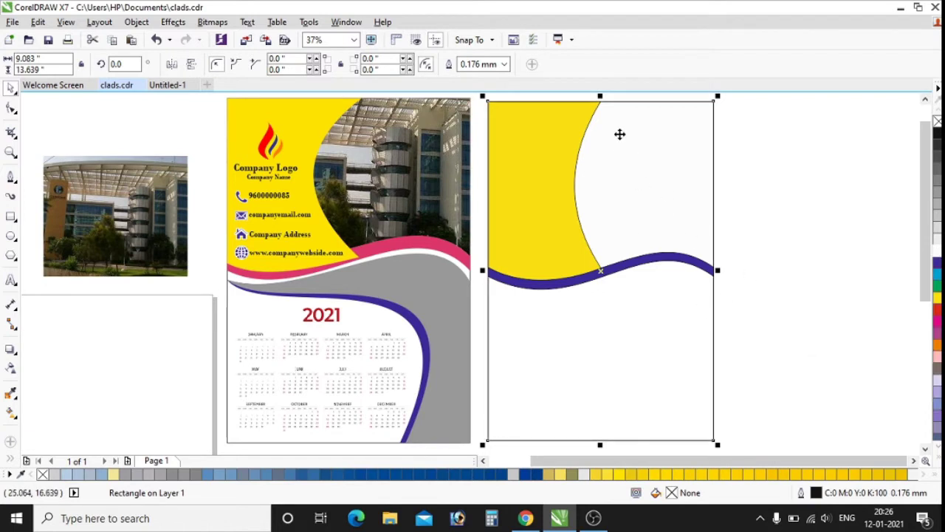
left_click_drag(599, 97, 600, 290)
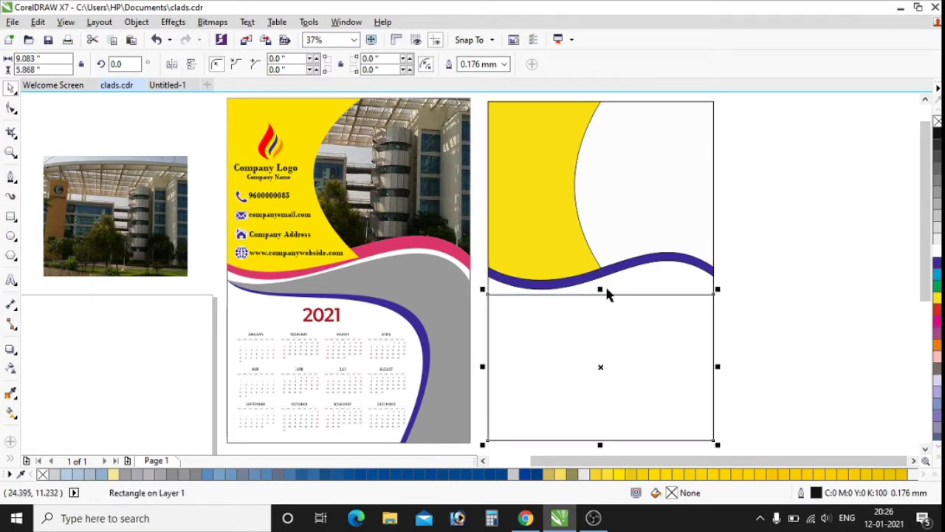
left_click_drag(482, 367, 508, 387)
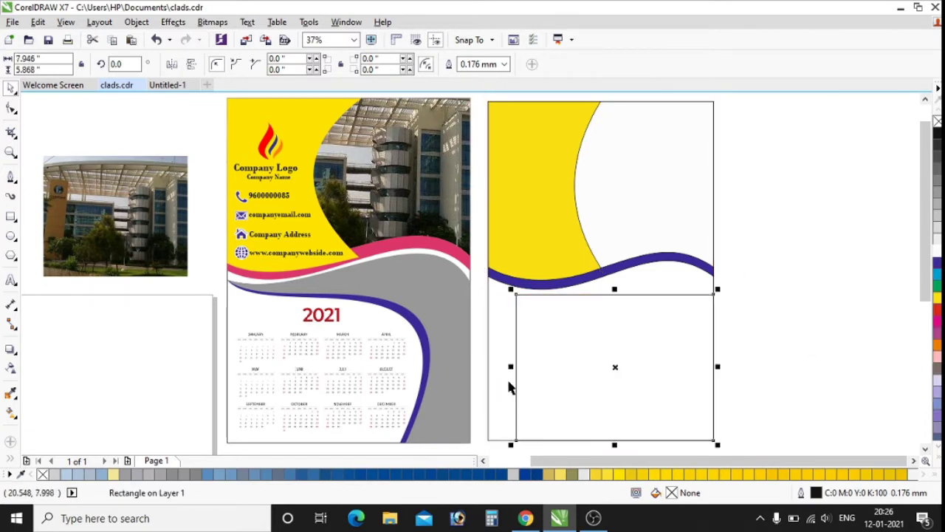
key("F10")
Step: Convert the lower rectangle to curves and bow its left edge into a smooth arc
right_click(517, 348)
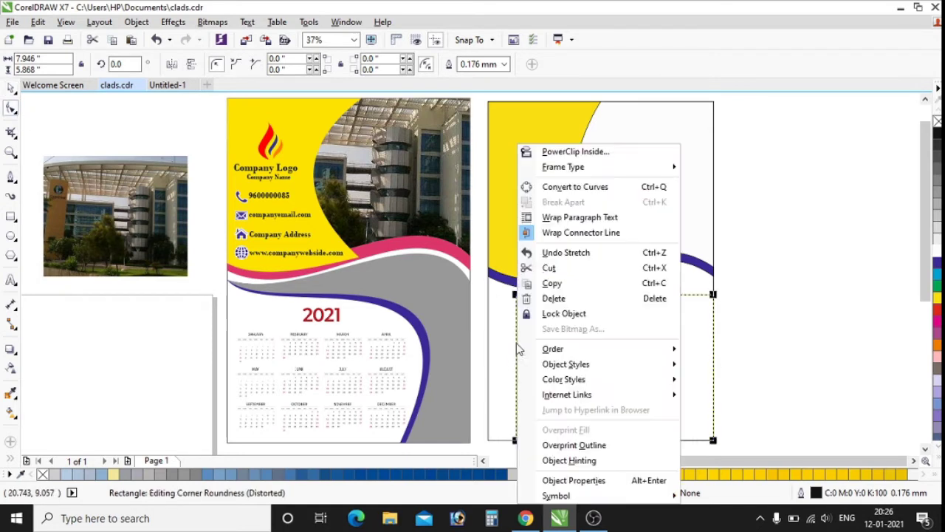
left_click(561, 190)
right_click(517, 375)
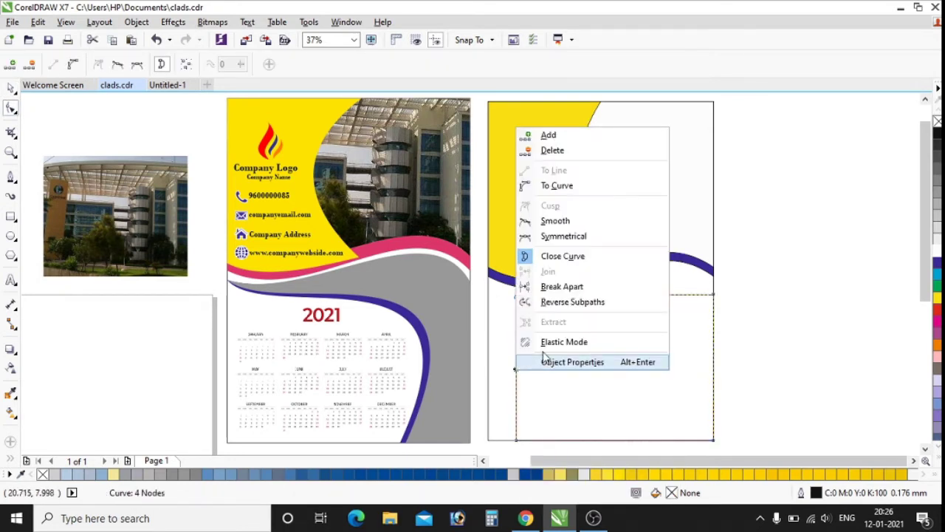
left_click(551, 184)
left_click_drag(519, 388, 584, 388)
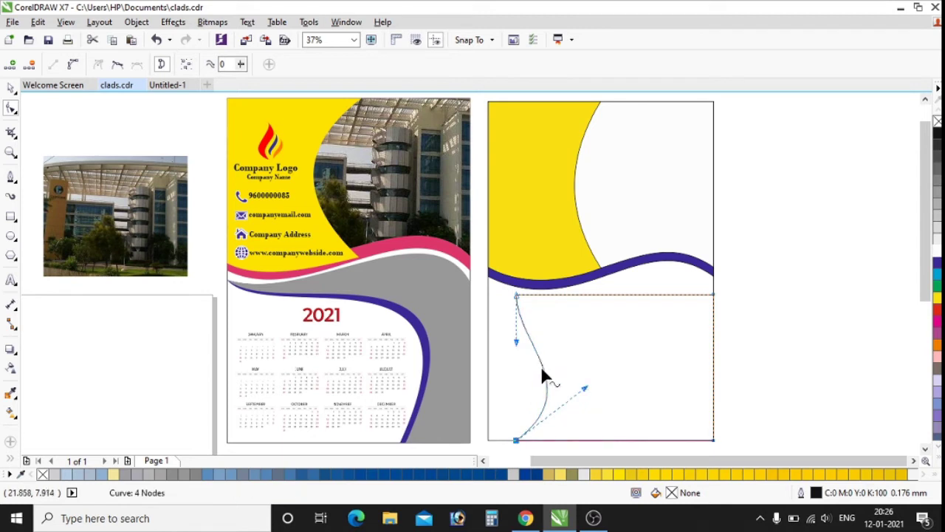
left_click_drag(516, 342, 559, 331)
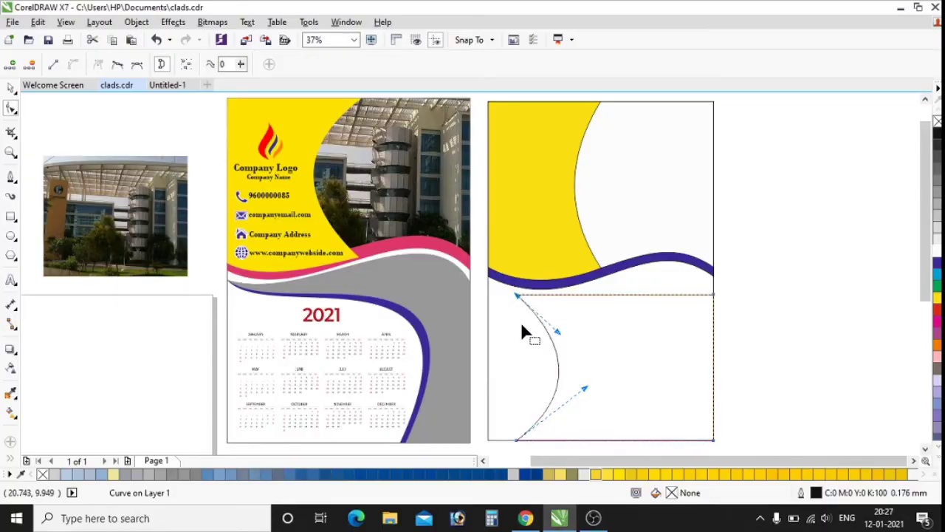
Step: Curve the top edge up beneath the purple wave and slide the bottom-left corner right
left_click(623, 295)
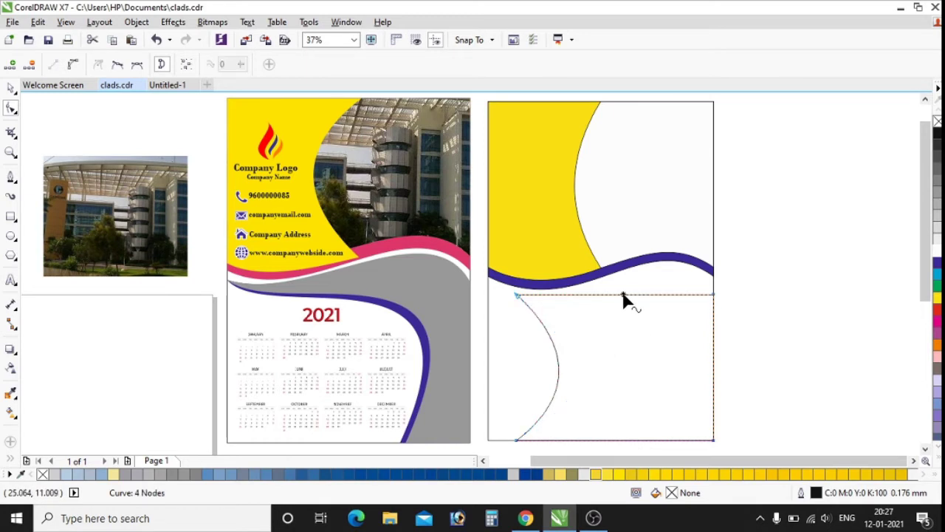
right_click(623, 295)
left_click(650, 113)
left_click_drag(649, 295, 675, 245)
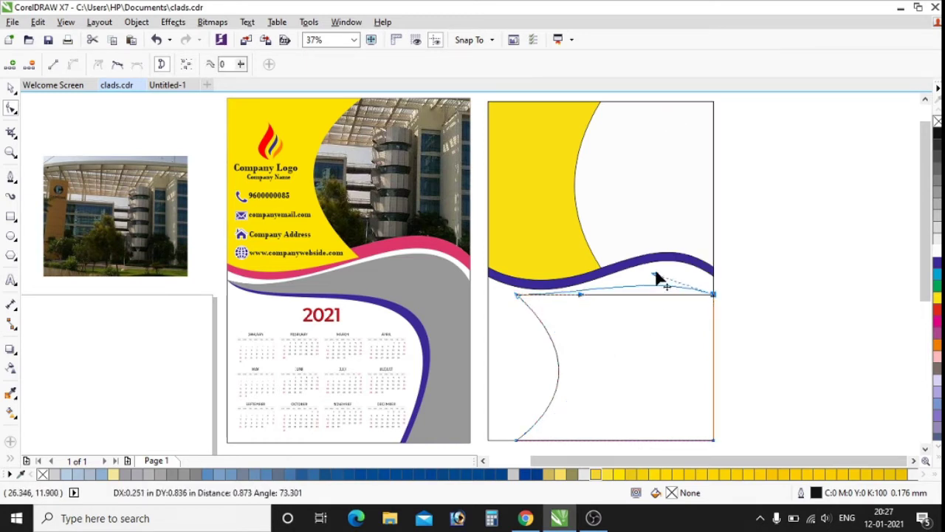
left_click_drag(582, 295, 589, 318)
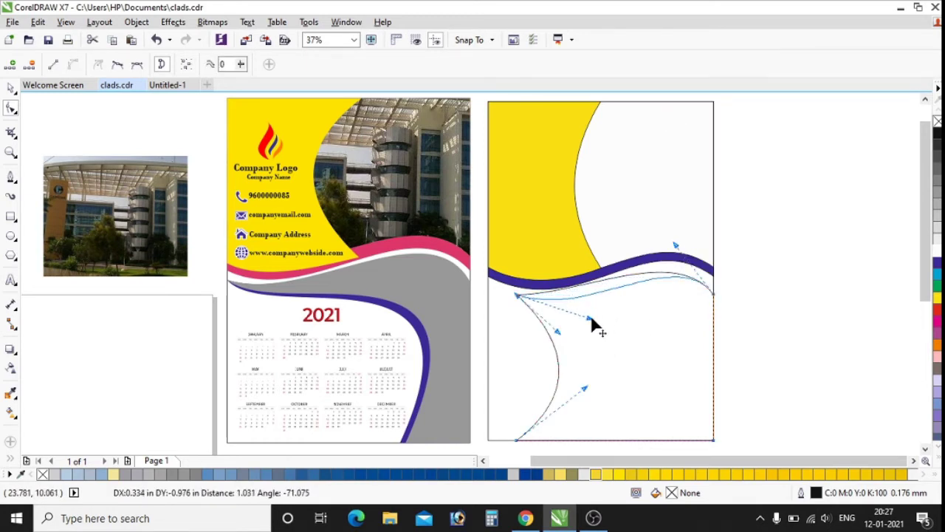
left_click_drag(675, 245, 668, 231)
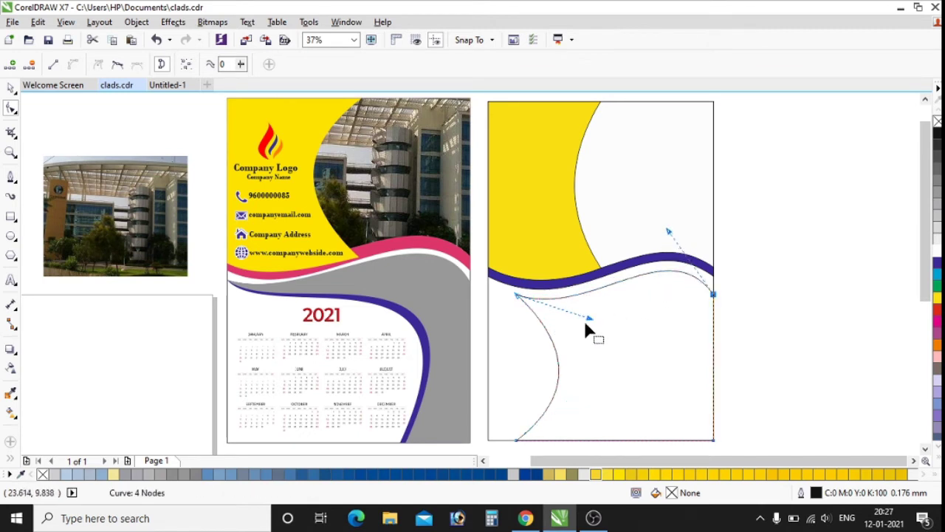
left_click_drag(524, 441, 655, 441)
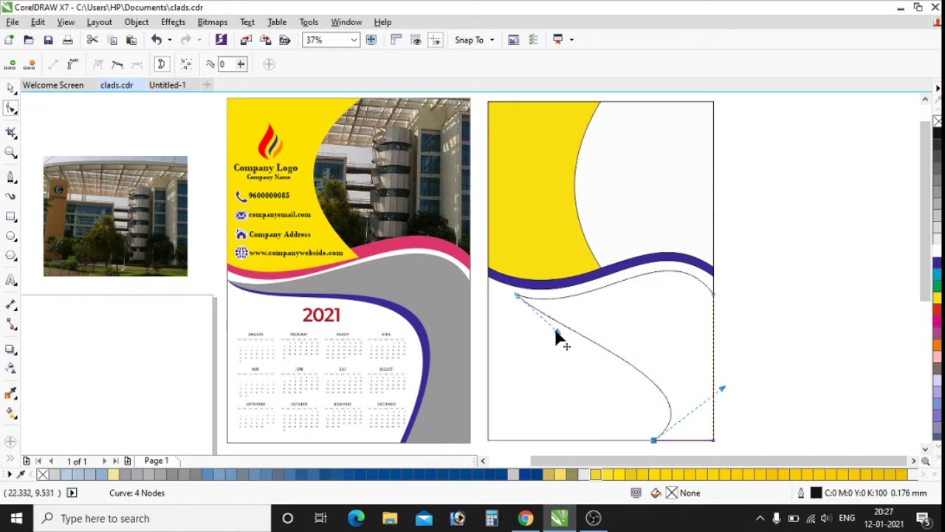
mouse_move(558, 337)
left_mouse_down()
mouse_move(683, 275)
mouse_move(605, 348)
mouse_move(622, 326)
left_mouse_up()
Step: Add a fifth node on the left edge and refine the curve into a long sweep to the page bottom
double_click(606, 348)
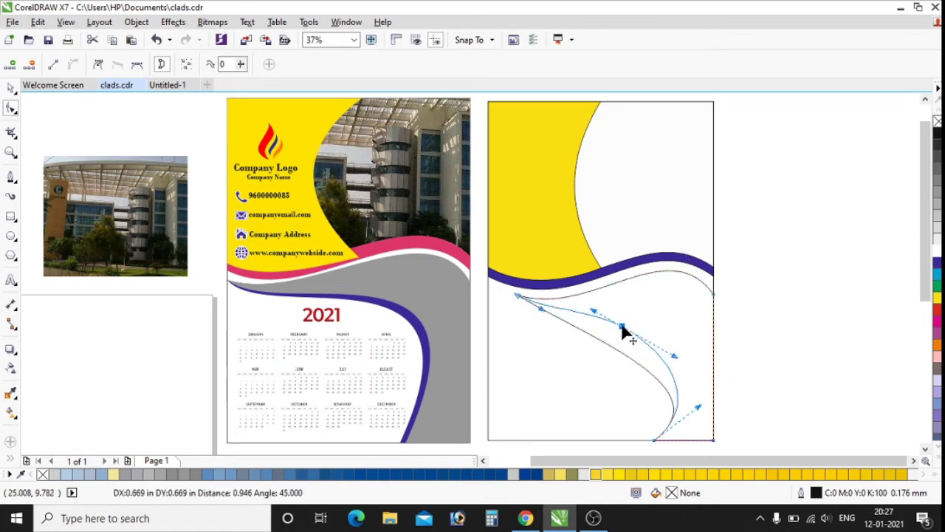
left_click_drag(670, 359, 686, 335)
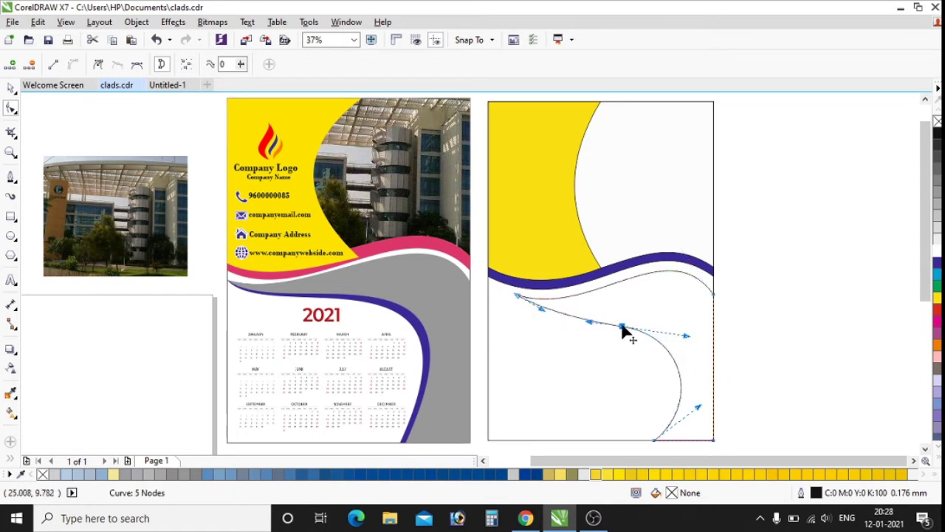
left_click_drag(622, 328, 629, 313)
scroll(538, 299, "up", 2)
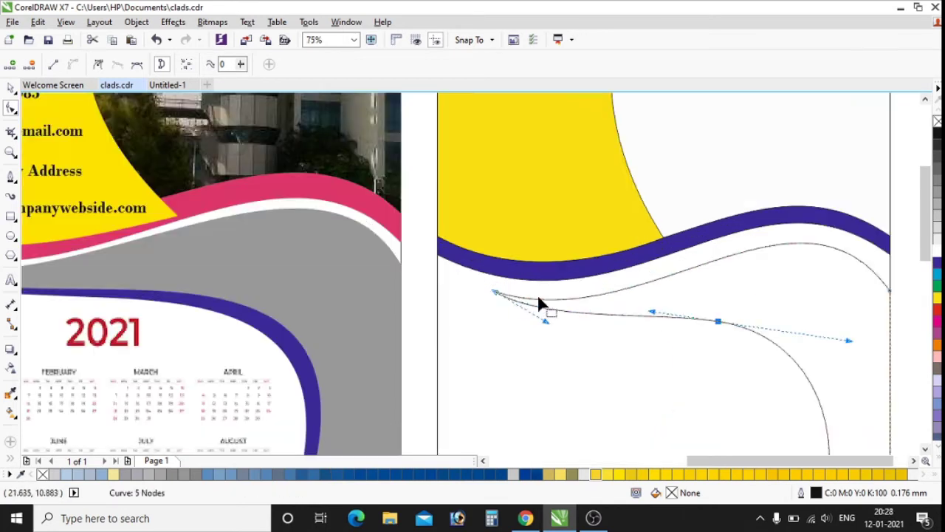
left_click_drag(496, 297, 453, 281)
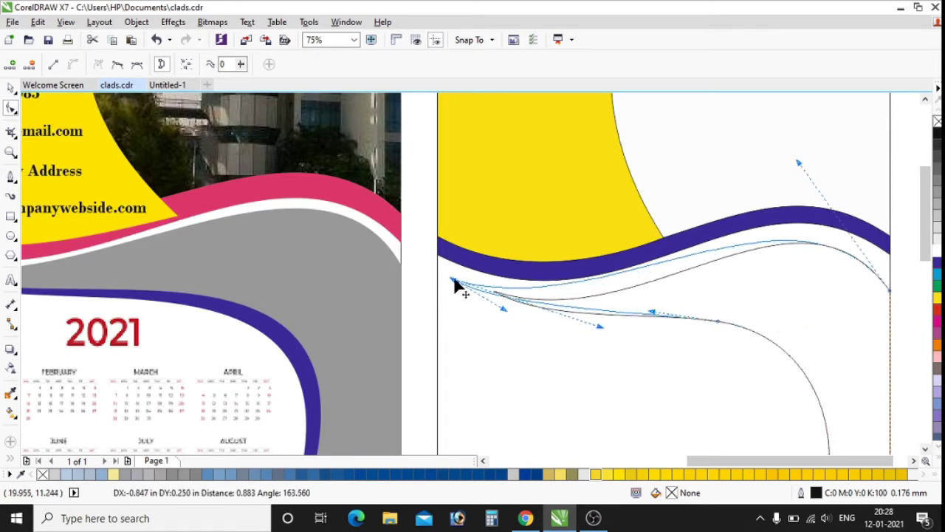
scroll(554, 310, "down", 2)
left_click_drag(678, 235, 669, 254)
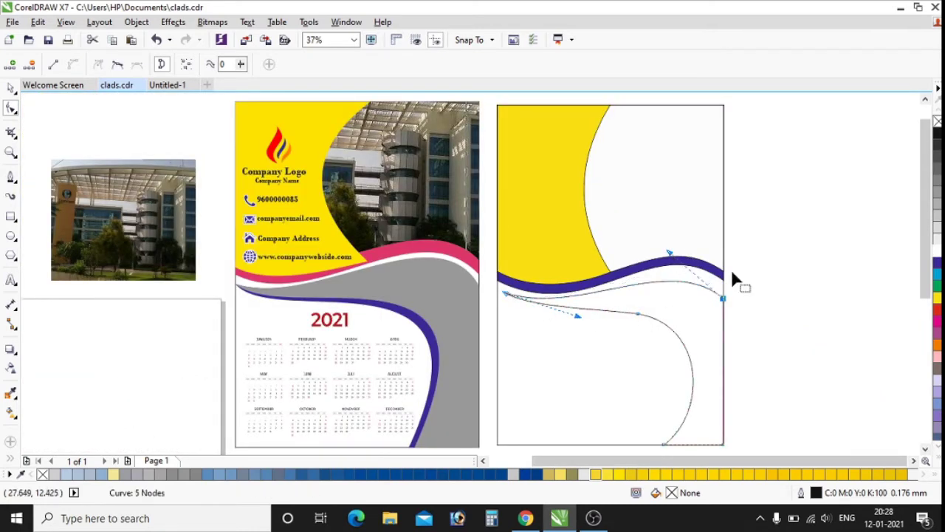
scroll(756, 283, "up", 2)
left_click_drag(581, 223, 637, 207)
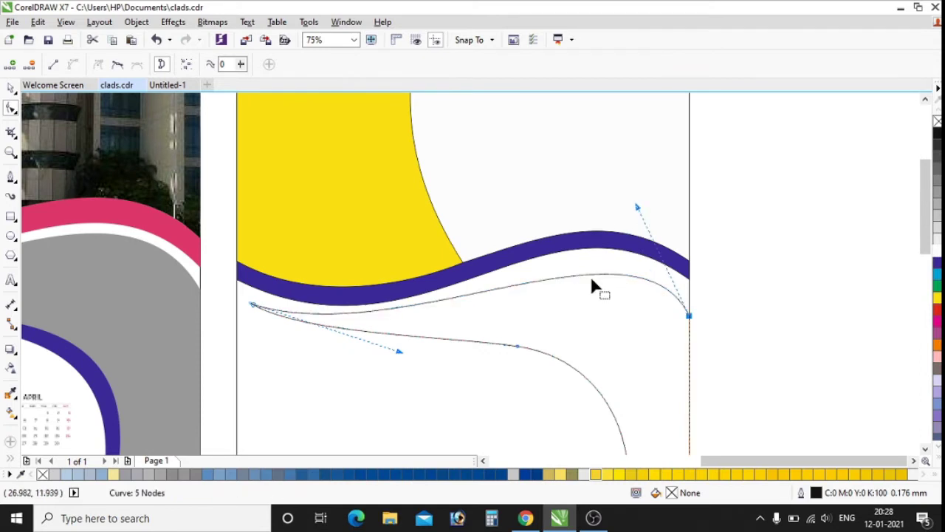
left_click_drag(399, 354, 387, 369)
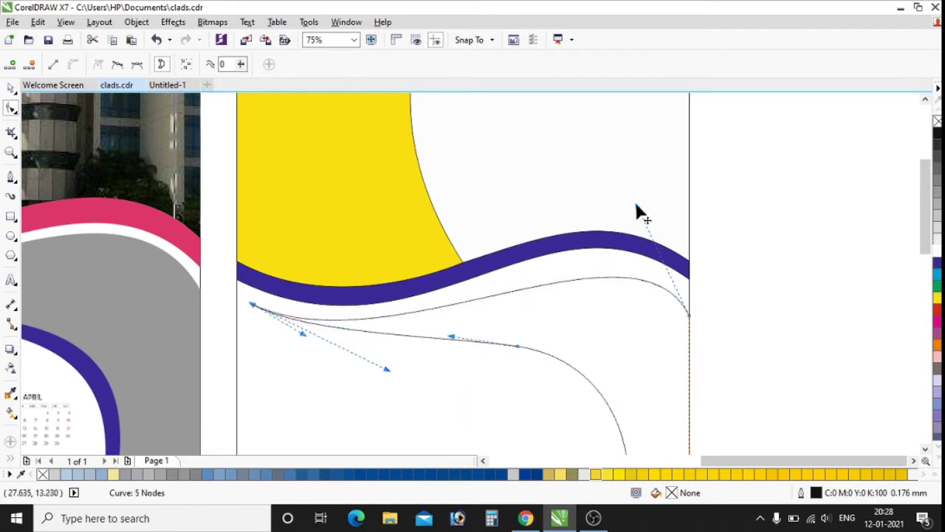
left_click_drag(636, 206, 609, 186)
scroll(612, 248, "down", 2)
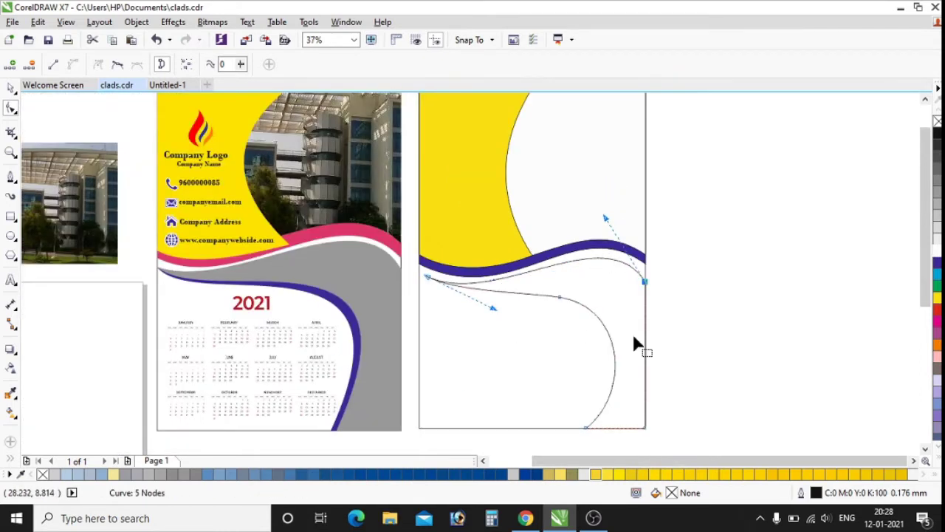
key("space")
Step: Fill the new lower curve dark blue and paste a duplicate of it
key("Escape")
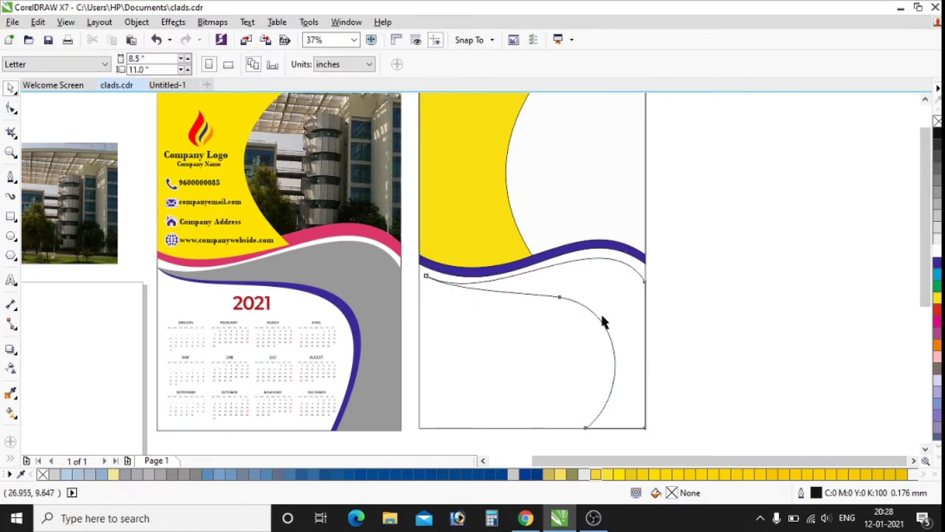
left_click(601, 320)
left_click(933, 266)
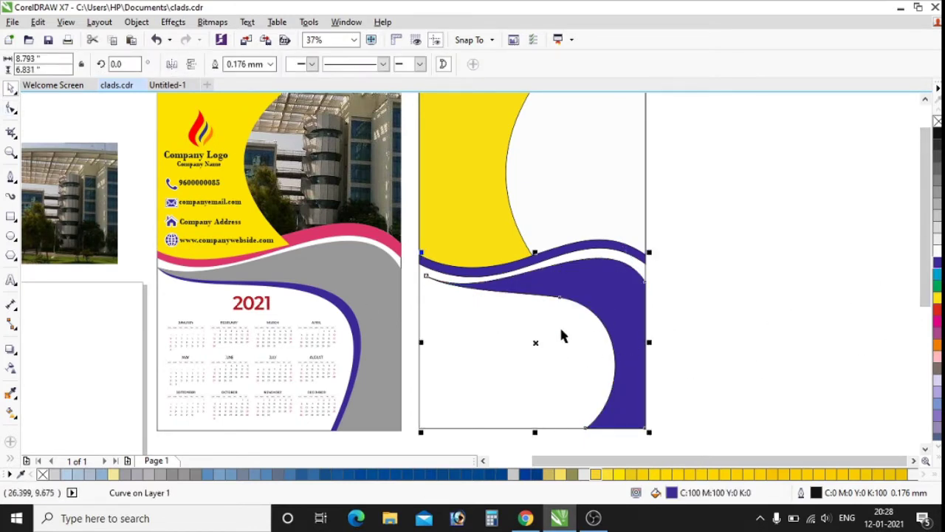
right_click(607, 308)
left_click(709, 281)
right_click(713, 299)
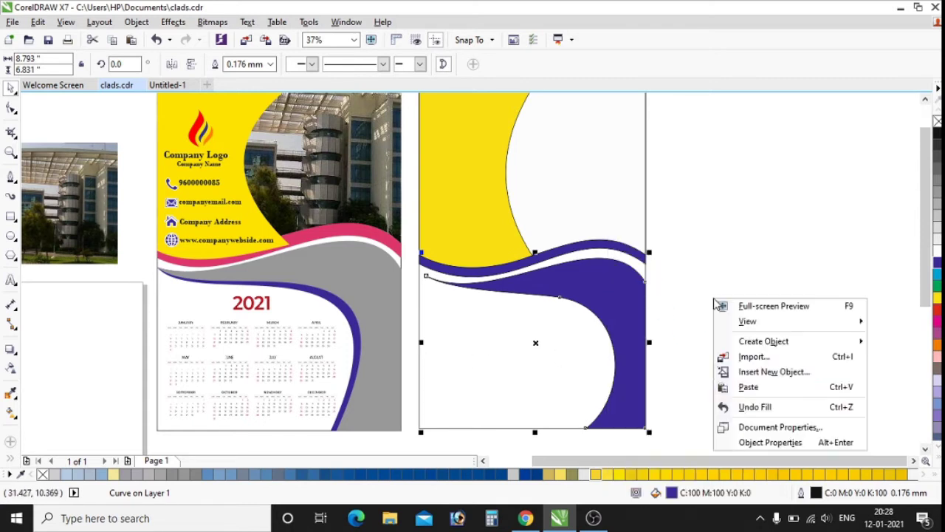
left_click(747, 387)
Step: Narrow the duplicate from its left side and fill it light grey
left_click_drag(420, 342, 468, 342)
left_click(632, 306)
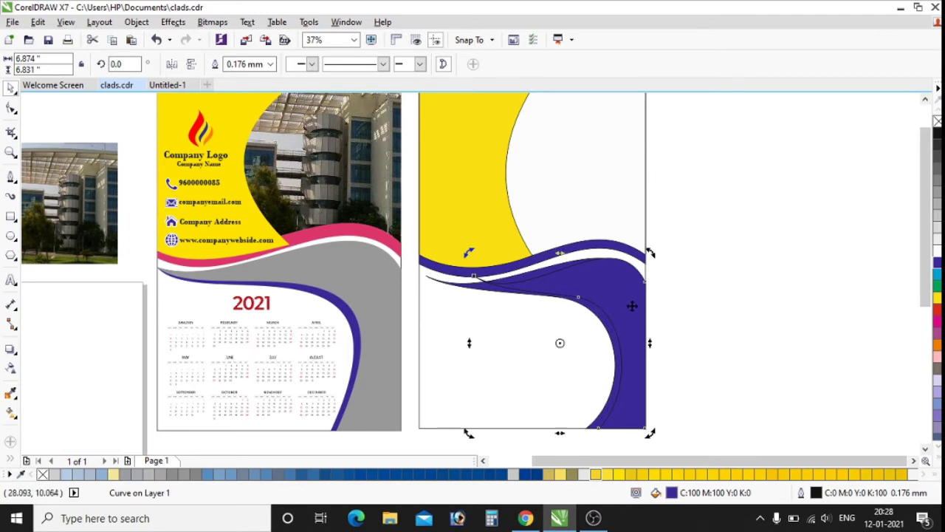
left_click(936, 230)
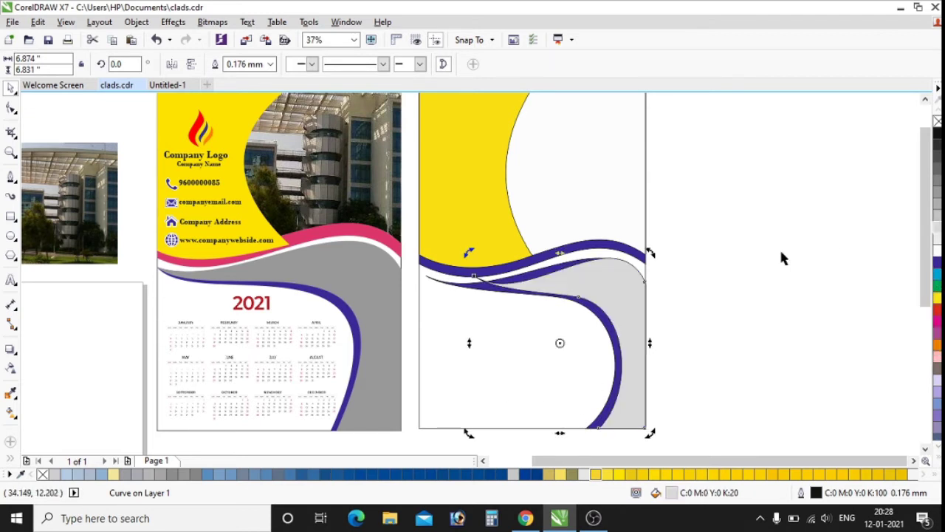
left_click(780, 258)
left_click(623, 289)
left_click(652, 324)
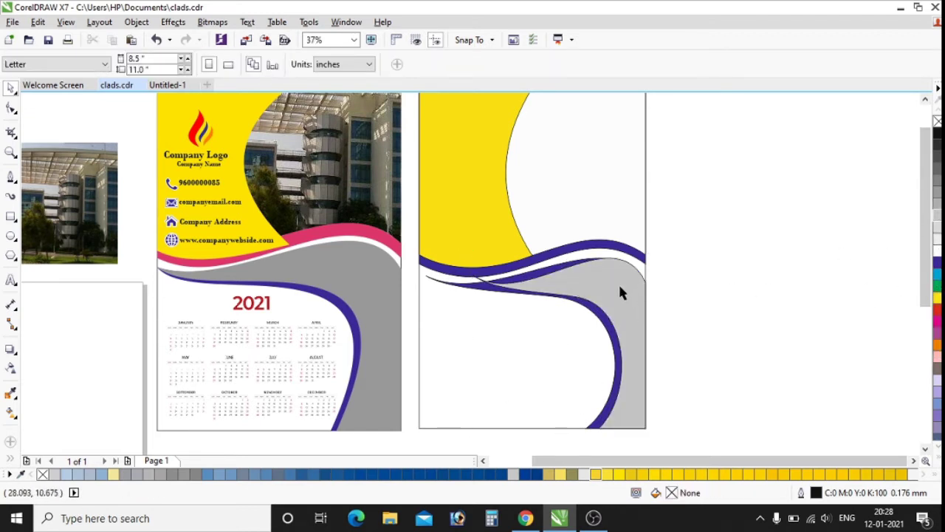
Step: Move the curve's left end node so it tucks under the wave
scroll(606, 289, "up", 2)
scroll(354, 276, "up", 1)
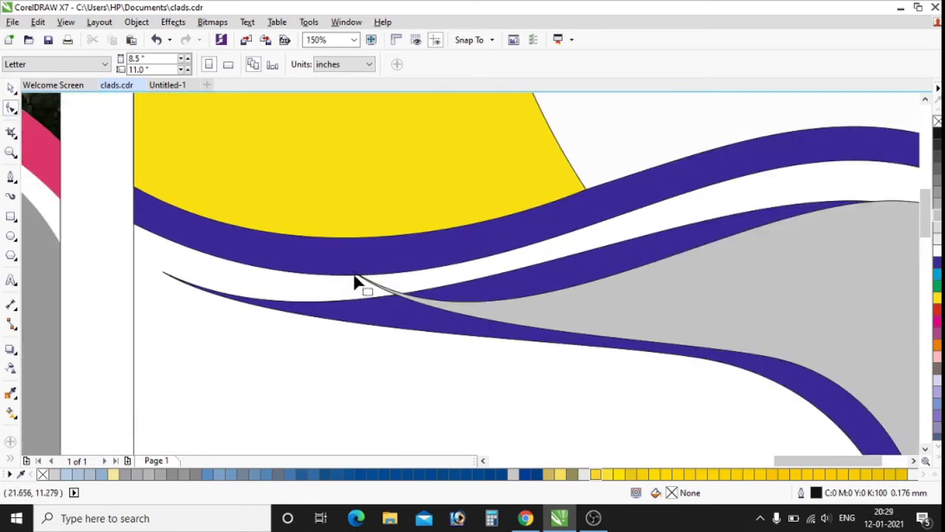
left_click(354, 276)
left_click(239, 285)
scroll(238, 285, "up", 1)
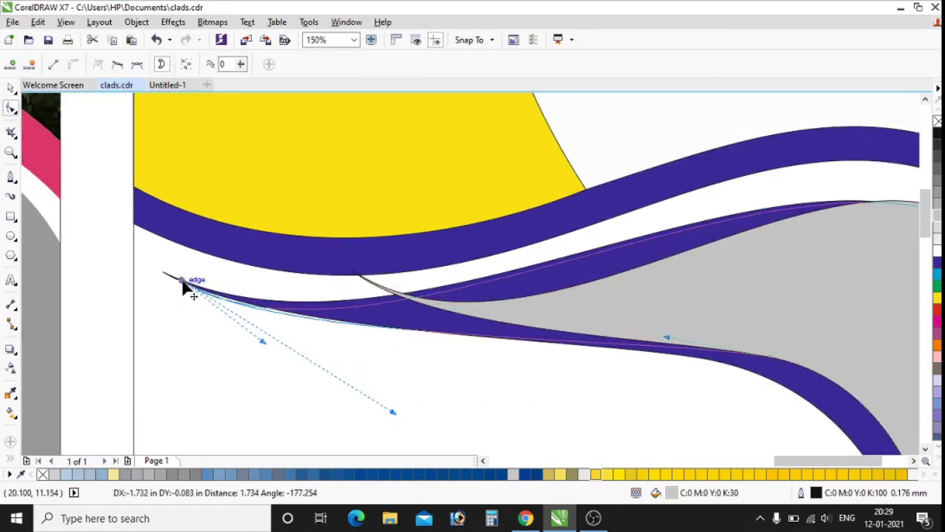
left_click_drag(186, 289, 185, 284)
scroll(235, 281, "down", 1)
scroll(390, 248, "down", 1)
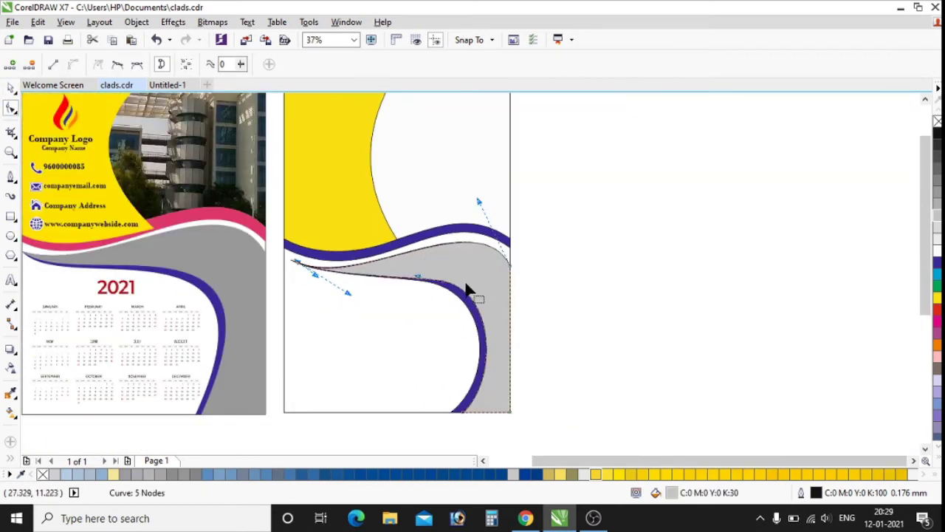
left_click(17, 93)
left_click(609, 258)
scroll(576, 248, "up", 1)
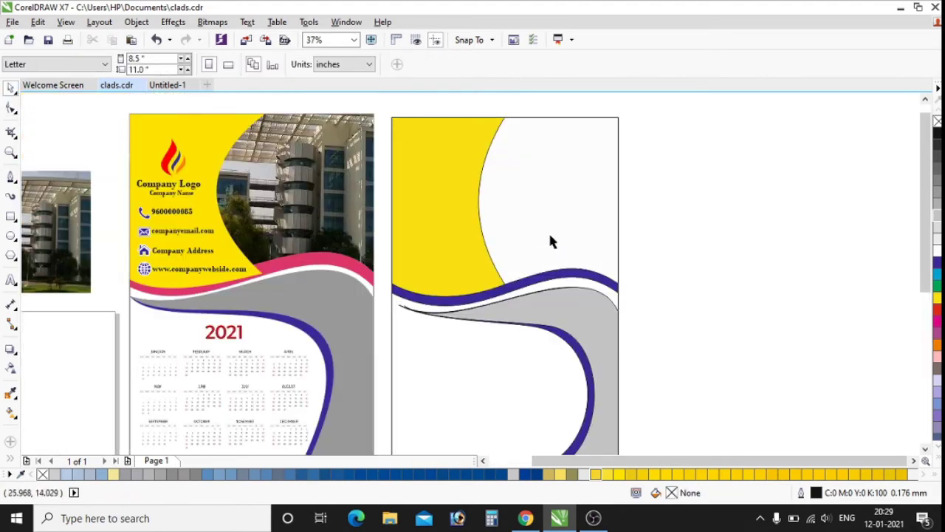
Step: Make the wave band magenta while keeping the area above it white
left_click(544, 277)
left_click(932, 323)
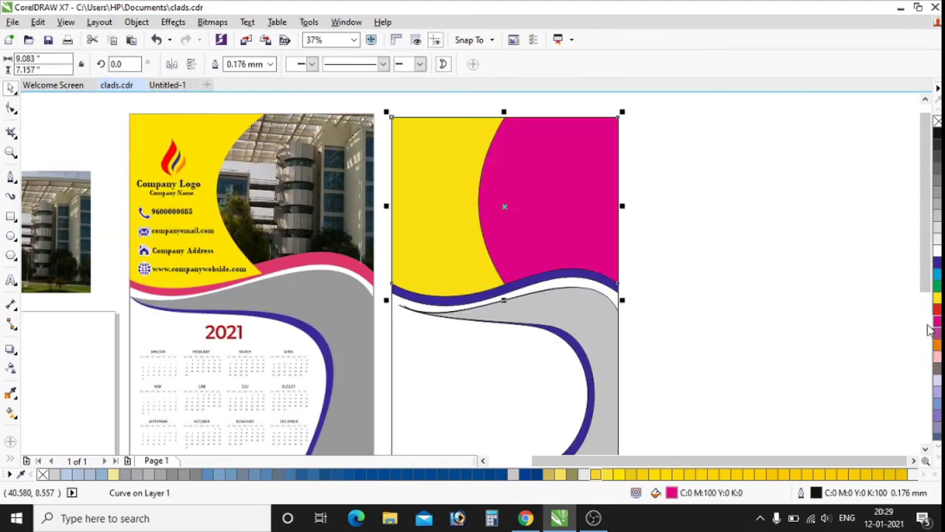
scroll(568, 296, "up", 2)
scroll(575, 287, "up", 2)
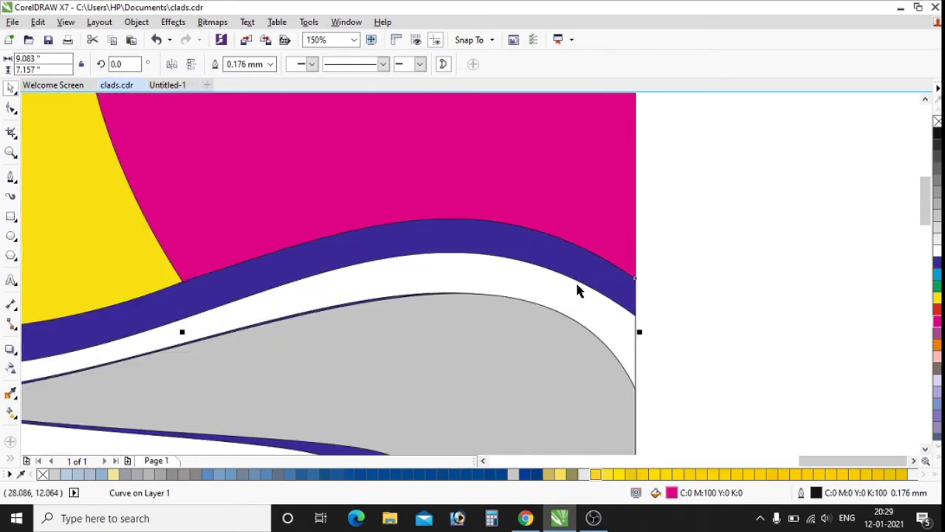
left_click(936, 322)
left_click(637, 215)
left_click(587, 187)
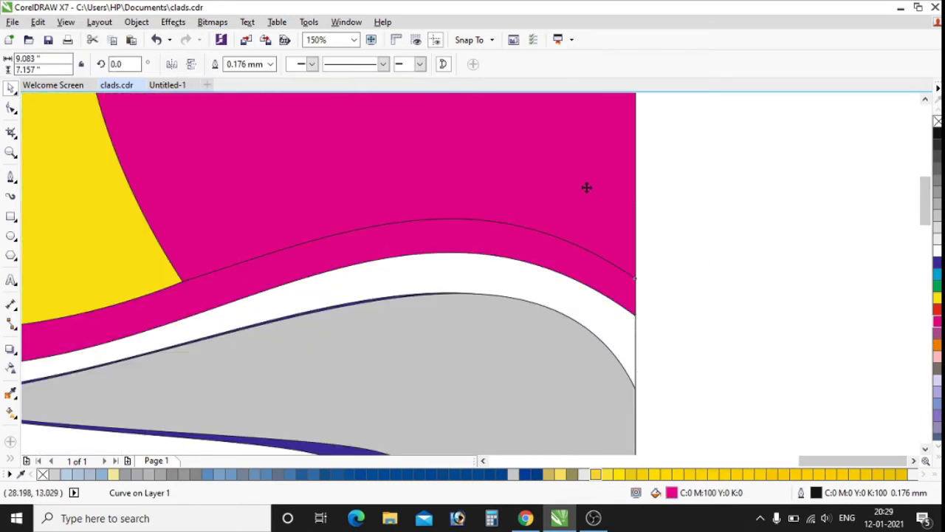
left_click(936, 255)
Step: Remove the outlines from the magenta band and the white wave shape
left_click(586, 262)
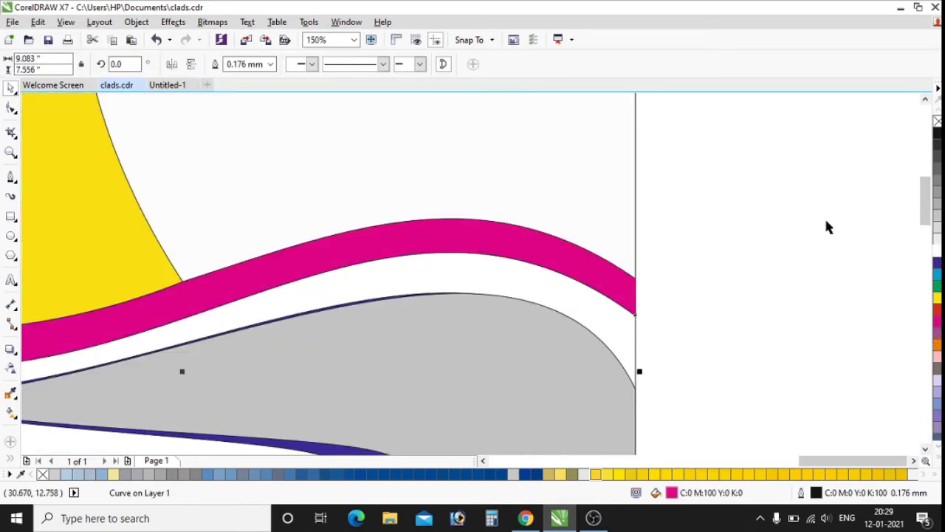
right_click(936, 122)
left_click(774, 169)
left_click(544, 189)
right_click(936, 122)
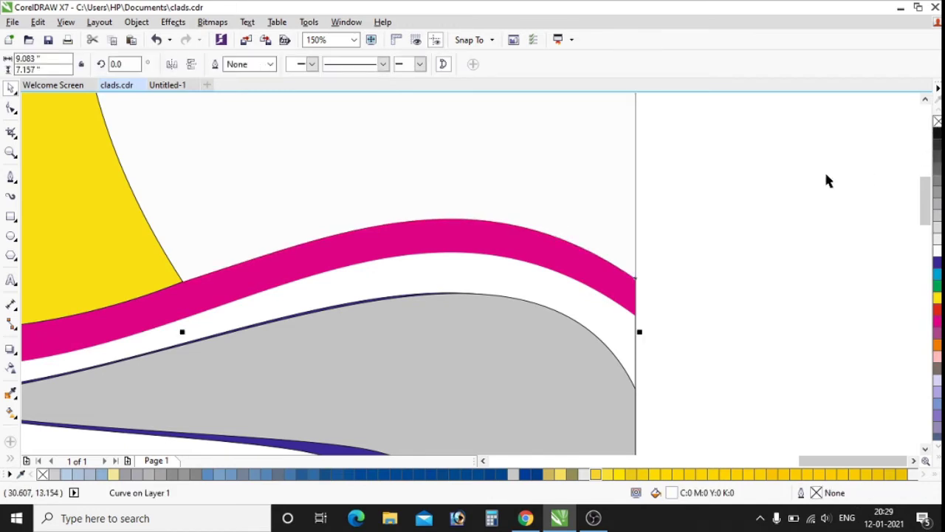
left_click(827, 181)
Step: Check the grey, magenta and yellow shapes by selecting each in turn
scroll(665, 244, "down", 2)
left_click(584, 331)
key("Escape")
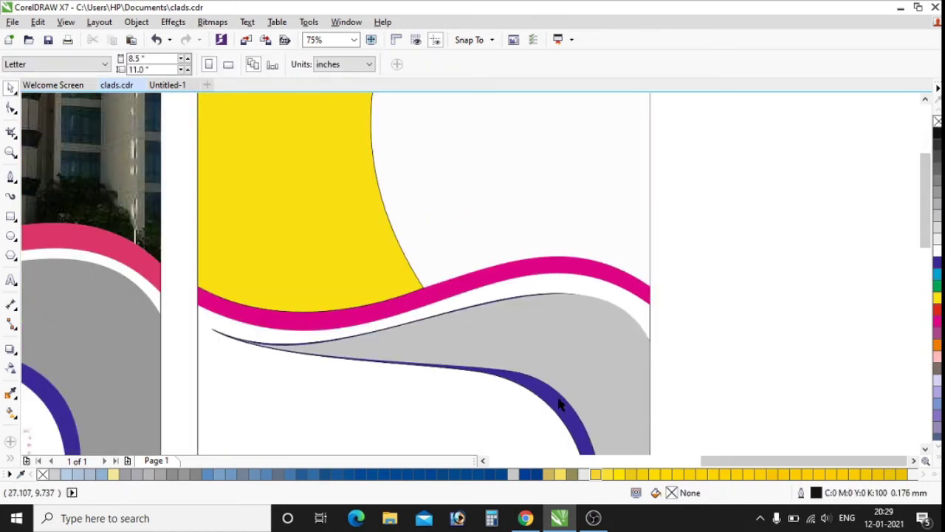
left_click(532, 270)
left_click(859, 214)
scroll(557, 250, "down", 2)
scroll(557, 250, "up", 2)
left_click(525, 232)
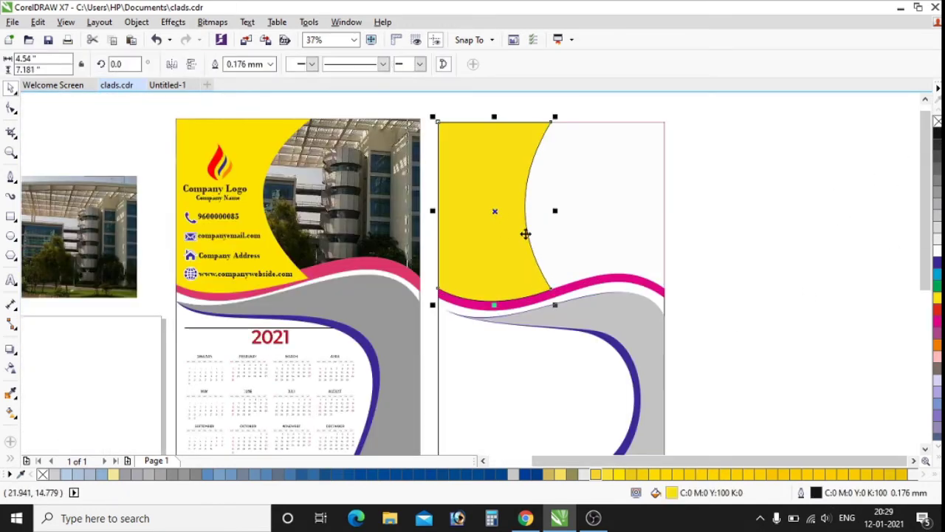
key("Escape")
Step: Move the building photo onto empty canvas beside the pages
scroll(598, 368, "down", 2)
scroll(598, 368, "down", 2)
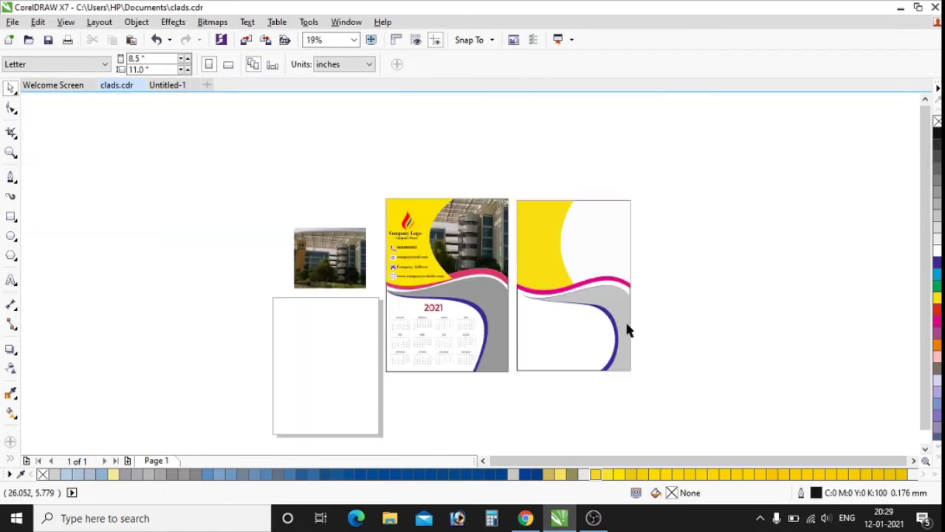
scroll(634, 243, "up", 2)
scroll(605, 259, "down", 2)
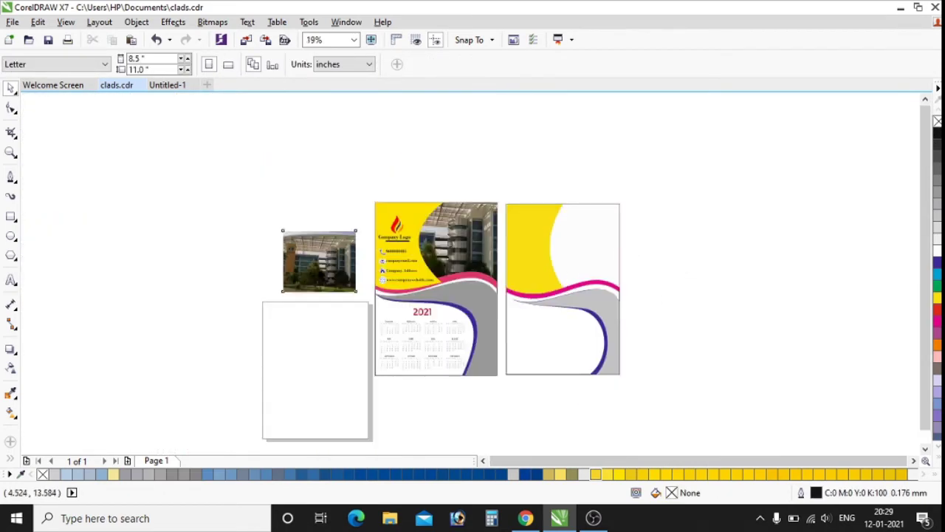
left_click_drag(319, 264, 683, 243)
scroll(673, 245, "up", 2)
Step: Enlarge the building photo and PowerClip it inside the second page's shape
right_click(661, 213)
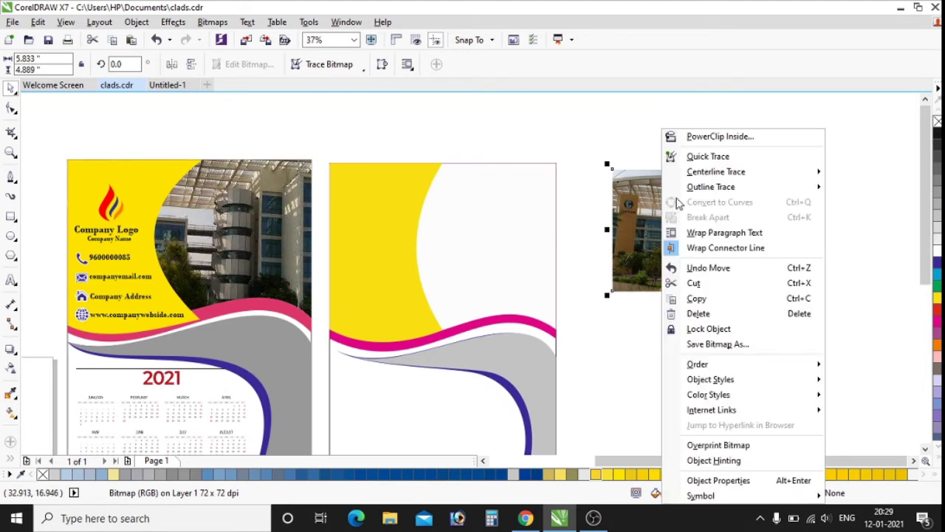
left_click(603, 210)
left_click_drag(606, 296, 590, 334)
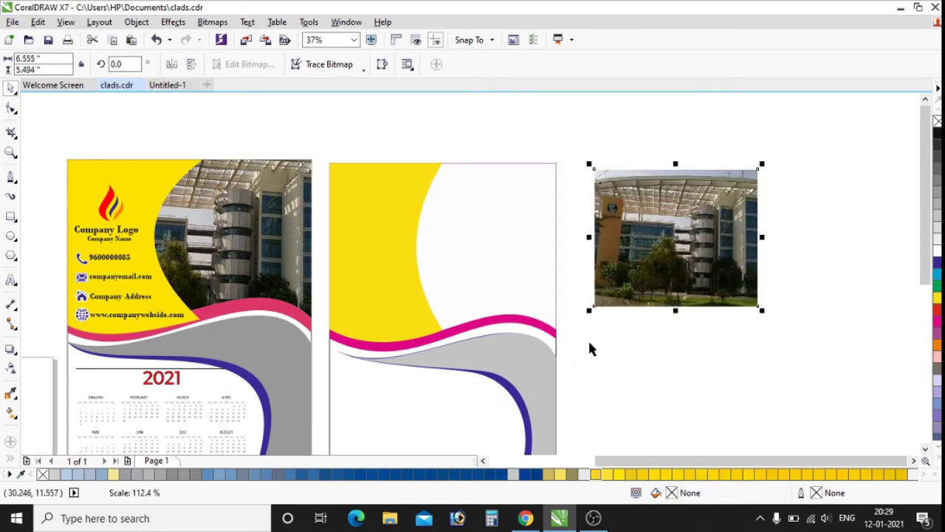
right_click(655, 215)
left_click(715, 136)
left_click(473, 229)
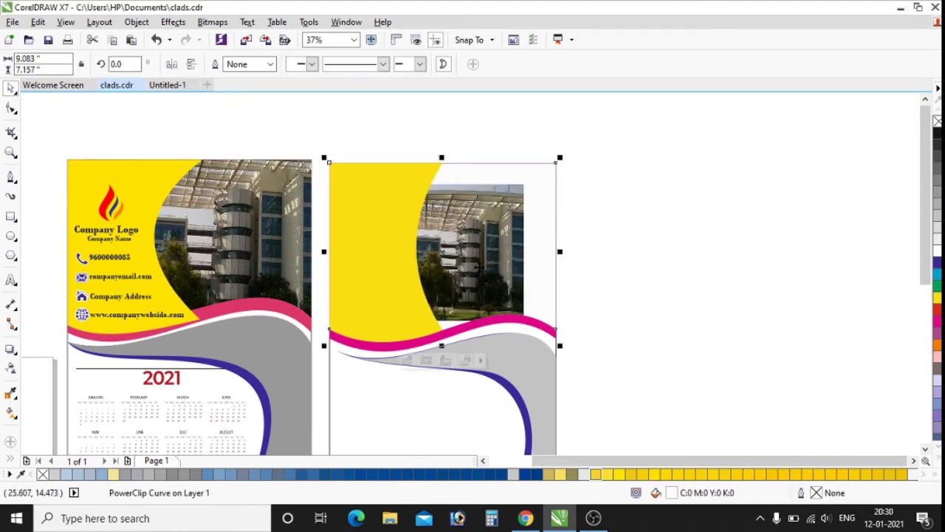
left_click_drag(561, 158, 576, 146)
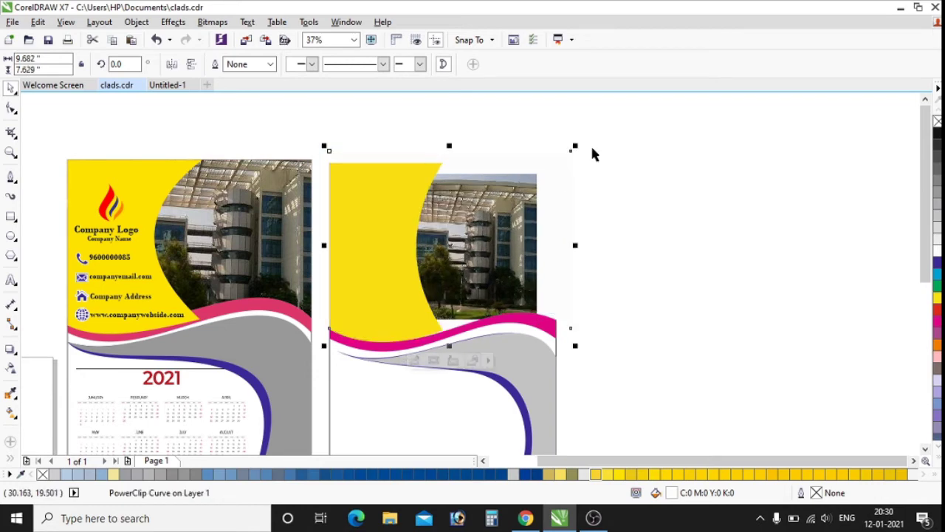
left_click(157, 39)
Step: Reposition, enlarge and stretch the photo inside the PowerClip, then finish editing
left_click(407, 360)
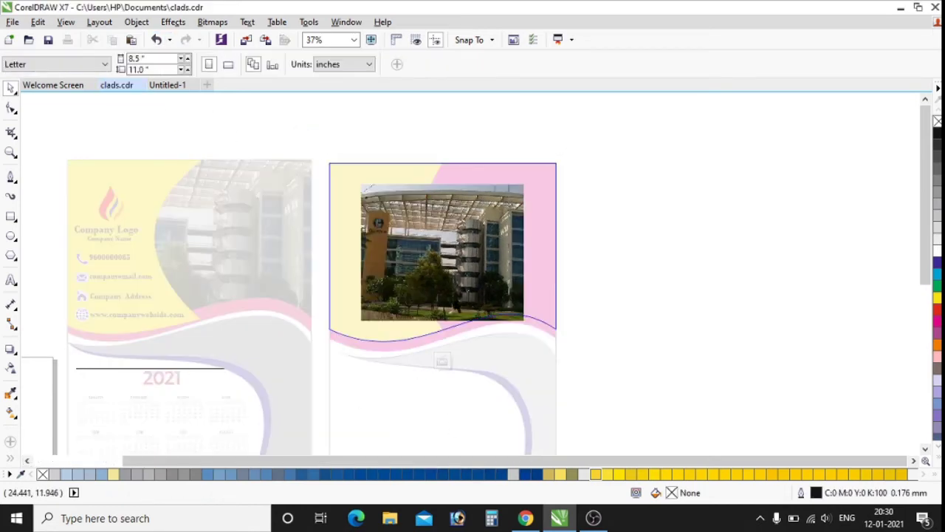
left_click_drag(504, 263, 525, 244)
scroll(537, 244, "up", 2)
left_click_drag(555, 362, 574, 378)
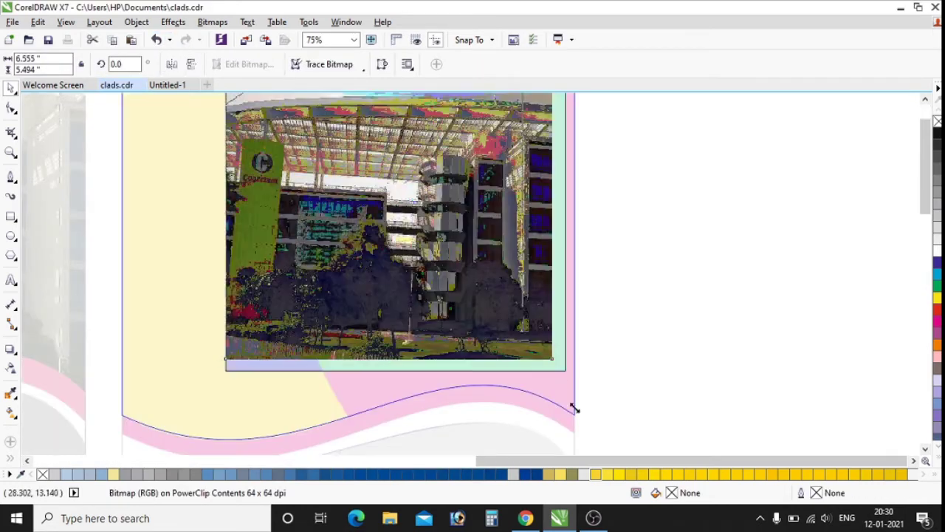
left_click_drag(400, 379, 400, 419)
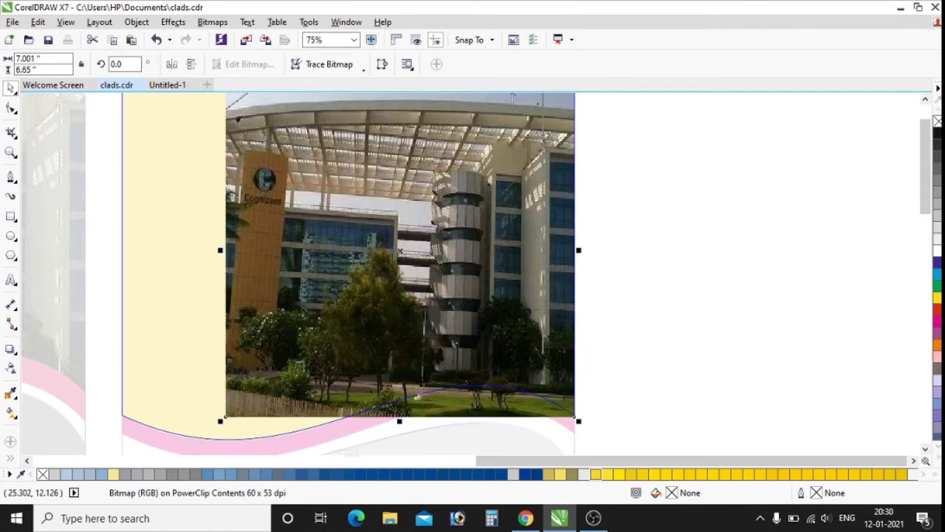
scroll(502, 130, "down", 2)
scroll(375, 310, "up", 4)
left_click_drag(373, 303, 369, 283)
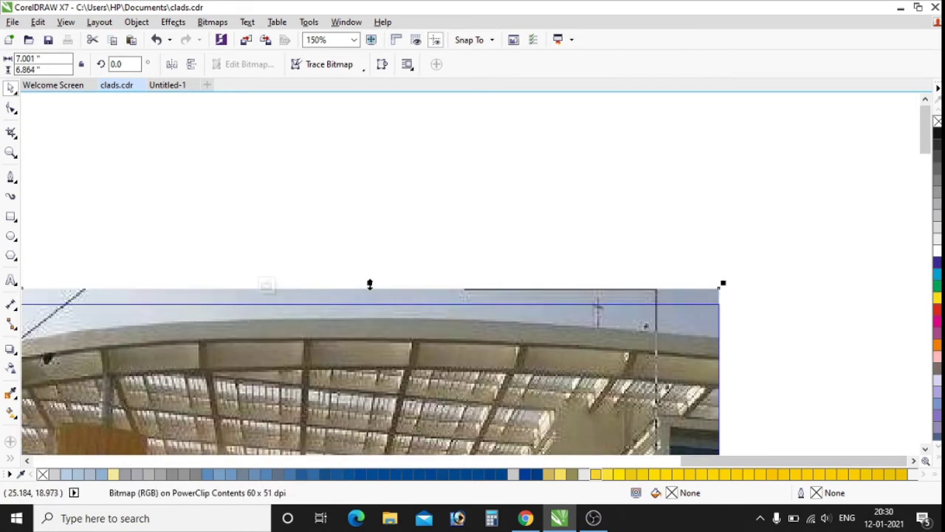
scroll(517, 224, "down", 4)
left_click(446, 381)
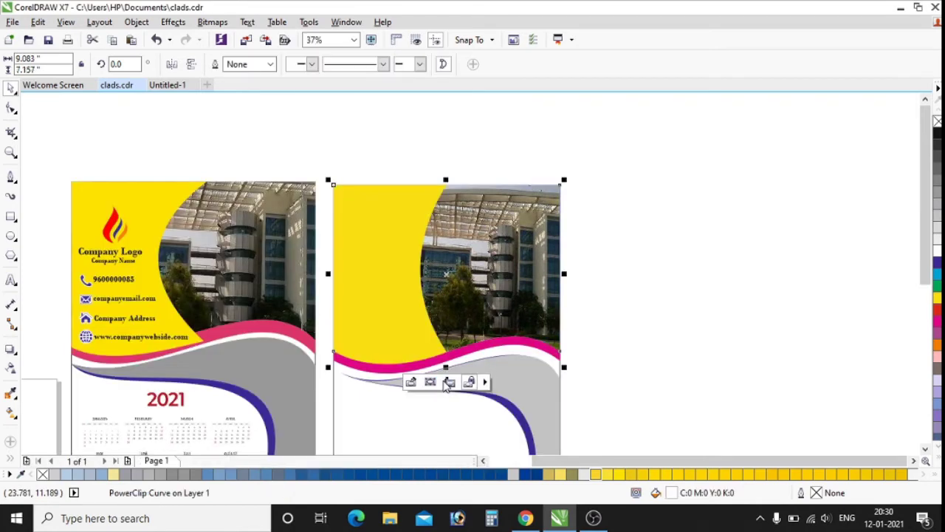
left_click(625, 310)
Step: Stretch the clipped photo's top edge further upward to fill the page's top right
left_click(533, 279)
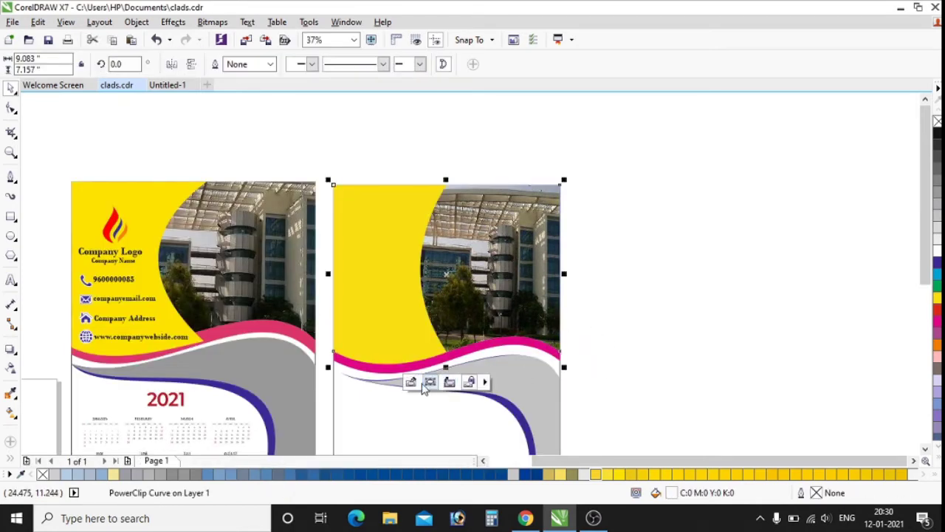
left_click(420, 382)
left_click(479, 185)
left_click(474, 220)
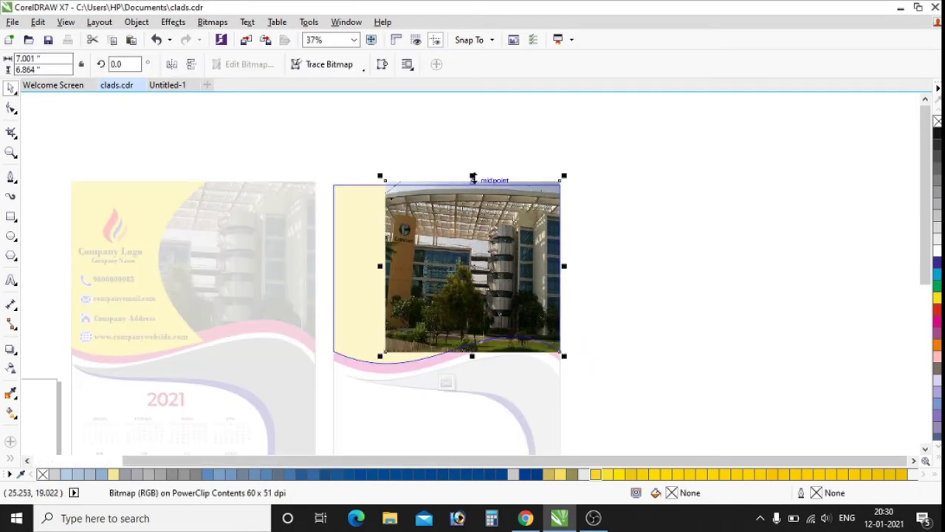
left_click_drag(472, 181, 473, 169)
left_click(446, 381)
Step: Marquee-zoom around both flyer pages to about 33%, then return to the Pick tool
left_click(648, 313)
scroll(569, 347, "down", 2)
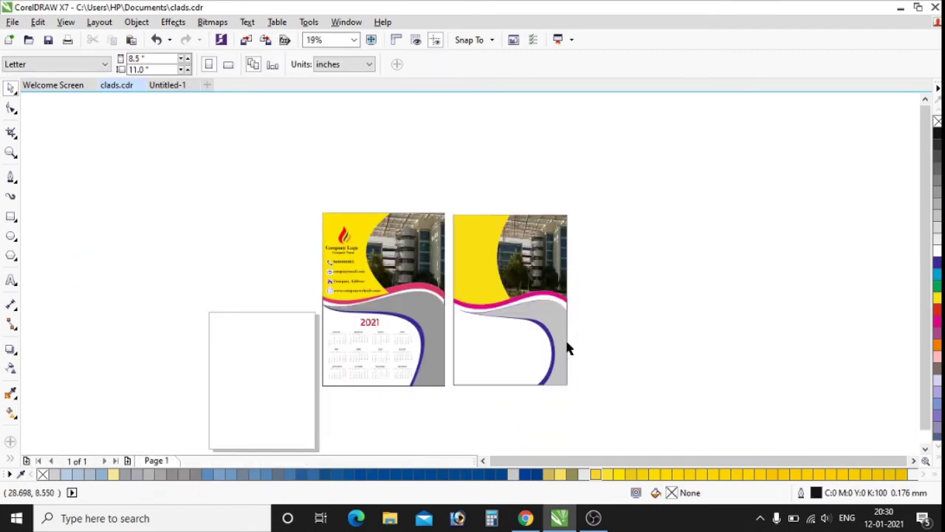
scroll(497, 262, "up", 2)
scroll(497, 262, "down", 2)
left_click(11, 153)
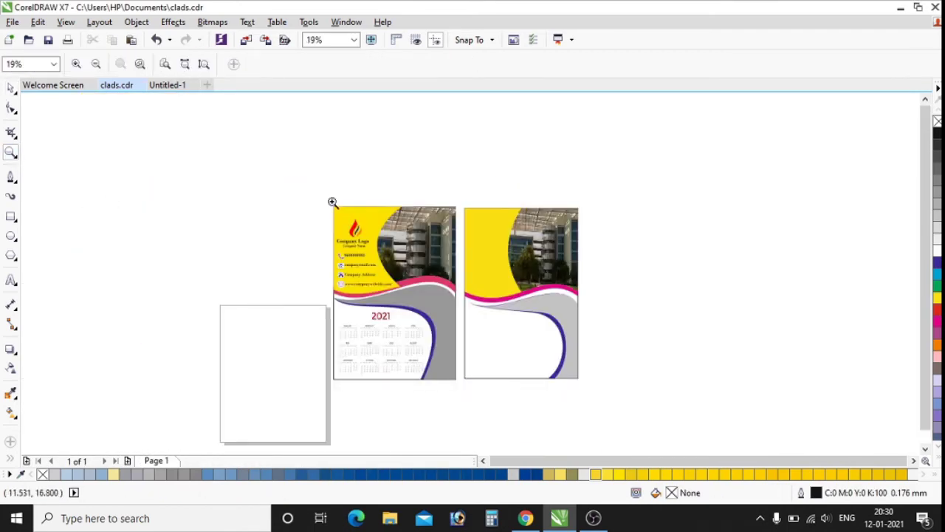
left_click_drag(331, 202, 612, 416)
scroll(686, 436, "up", 1)
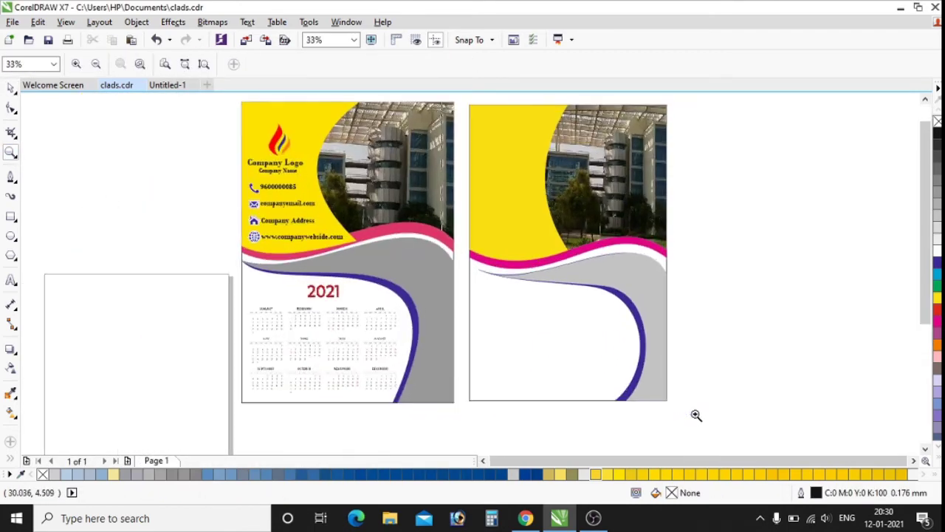
left_click(13, 88)
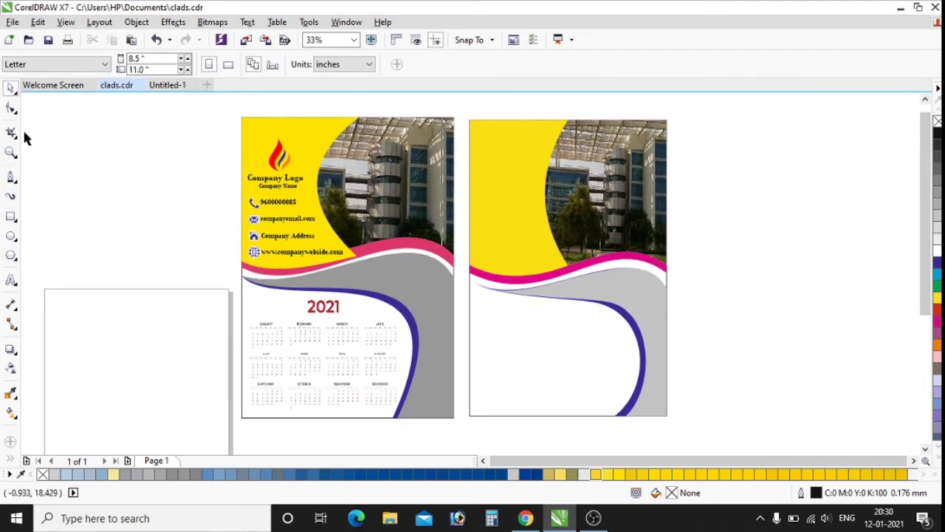
left_click(281, 174)
Step: Copy the flame logo and contact details onto the second page's yellow panel
left_click_drag(281, 153, 505, 186)
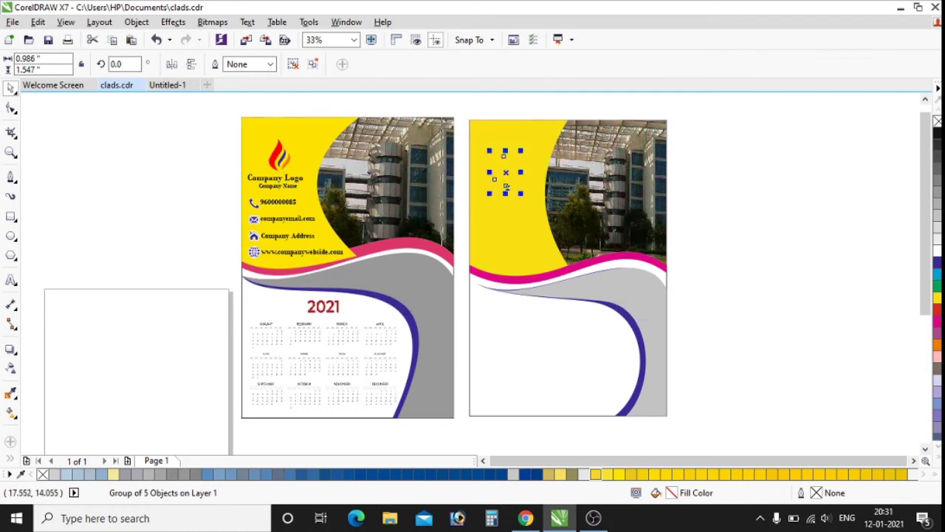
left_click_drag(224, 167, 251, 199)
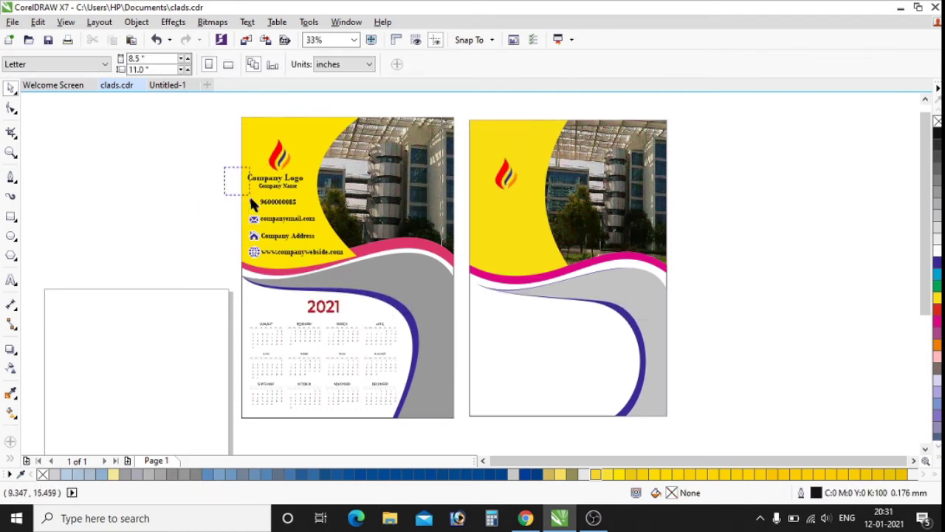
left_click_drag(329, 264, 346, 262)
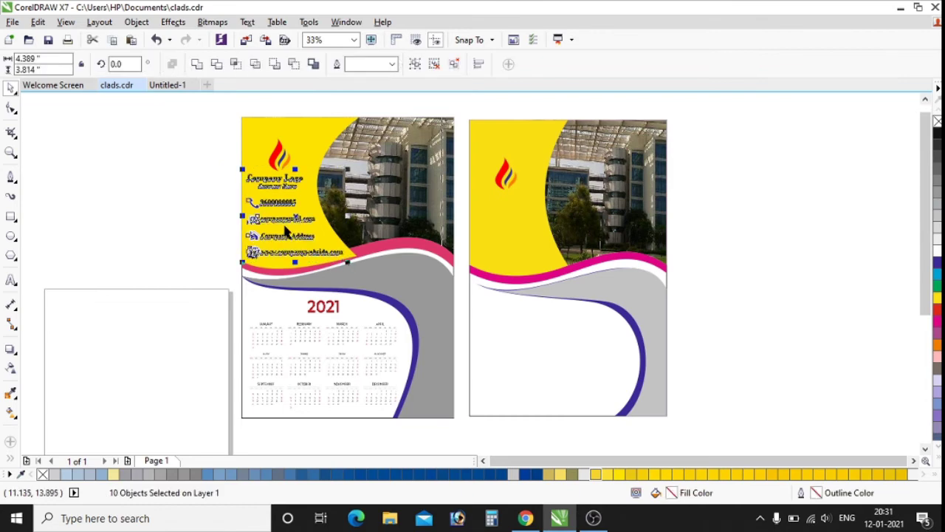
left_click_drag(294, 219, 479, 243)
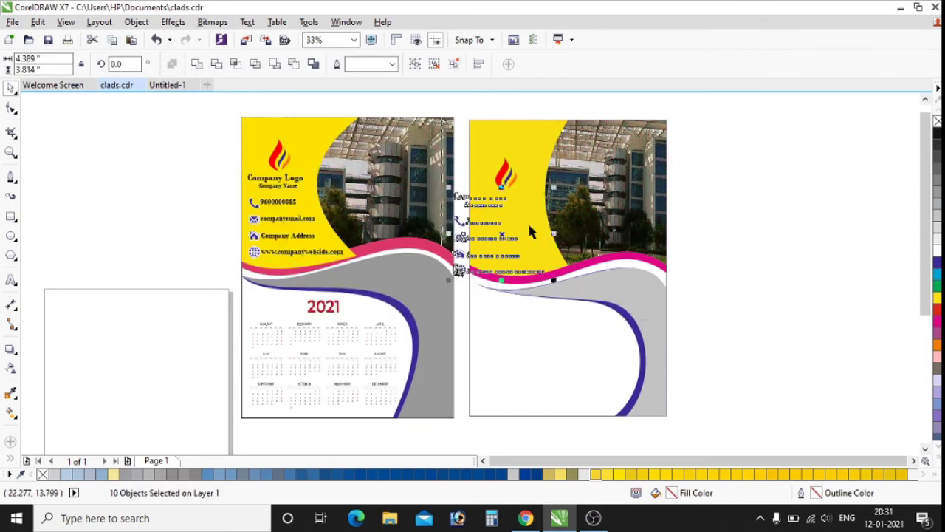
scroll(527, 221, "up", 2)
left_click_drag(480, 244, 501, 239)
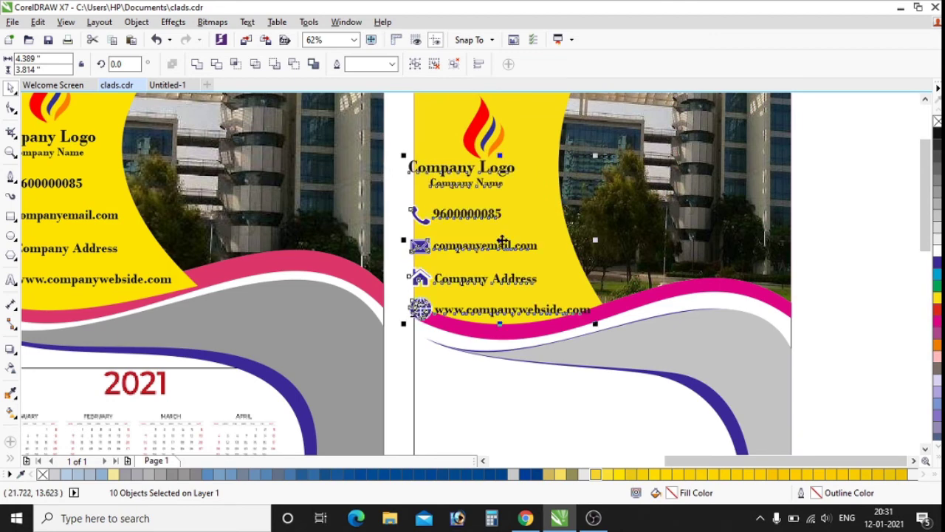
Step: Shift the ten copied logo and contact objects to the right
mouse_move(500, 239)
left_mouse_down()
mouse_move(514, 239)
mouse_move(541, 206)
left_mouse_up()
left_click(595, 191)
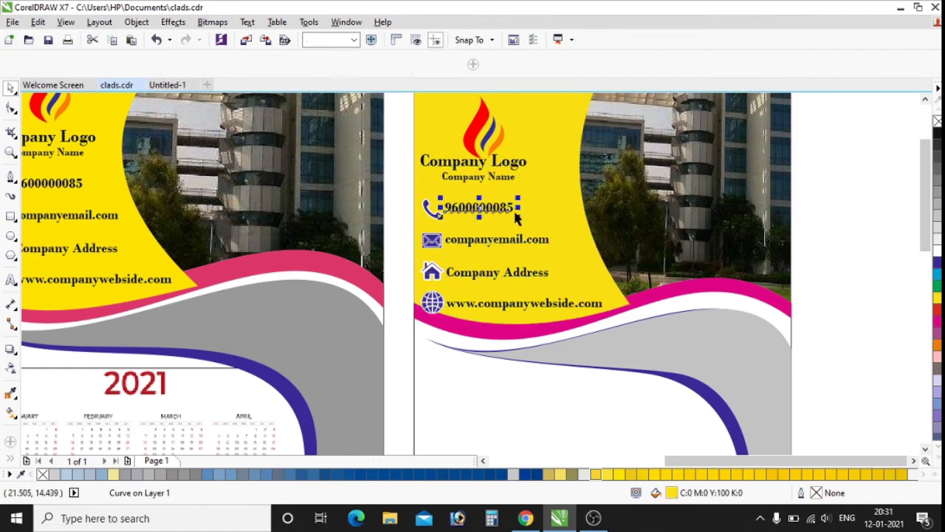
left_click(407, 175)
left_click_drag(559, 292, 559, 292)
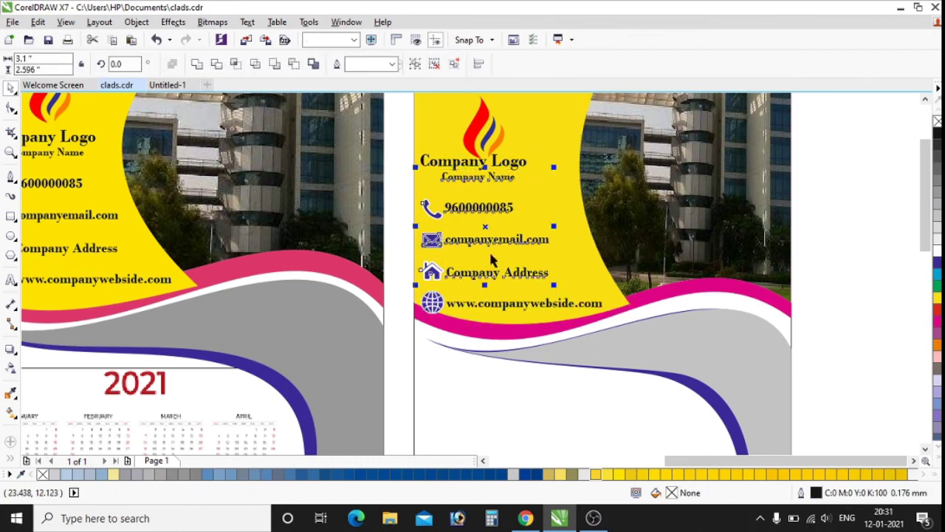
left_click(410, 195)
left_click_drag(452, 255, 457, 211)
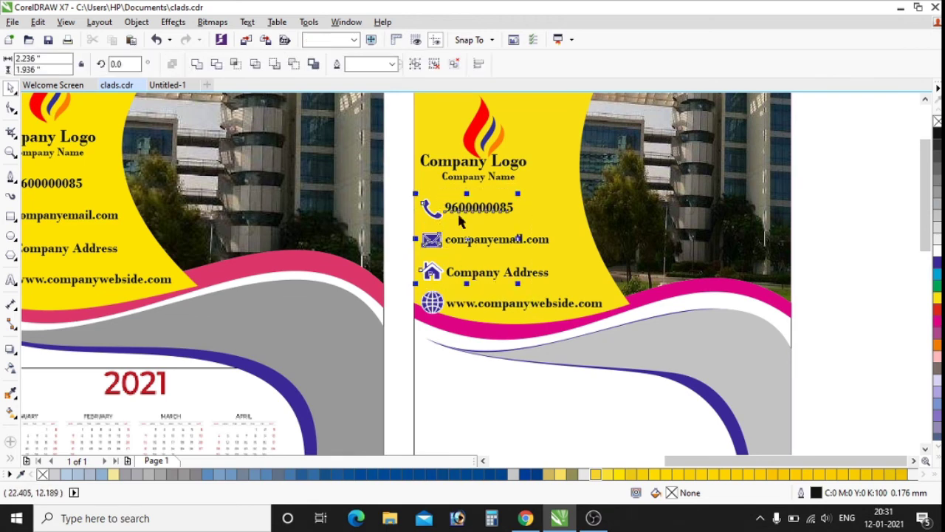
left_click_drag(404, 143, 617, 319)
key("Right")
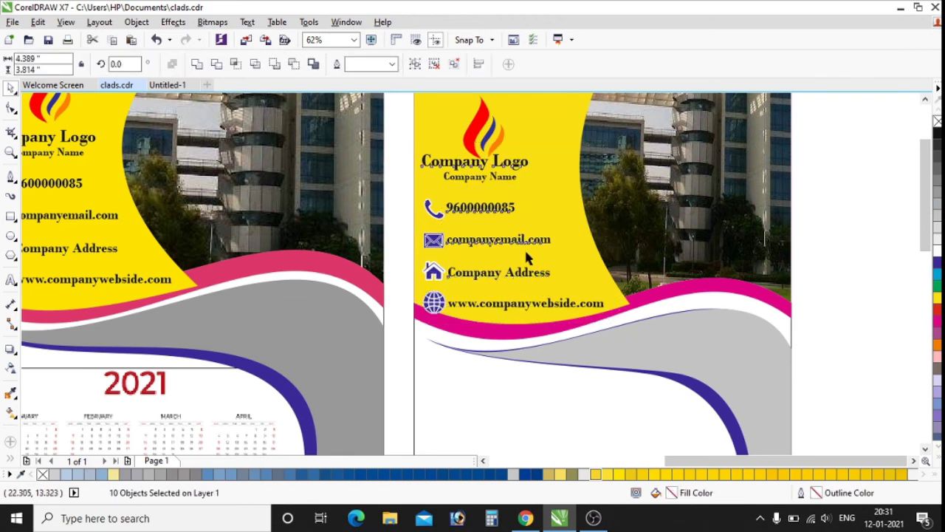
key("Right")
key("Right")
key("Right")
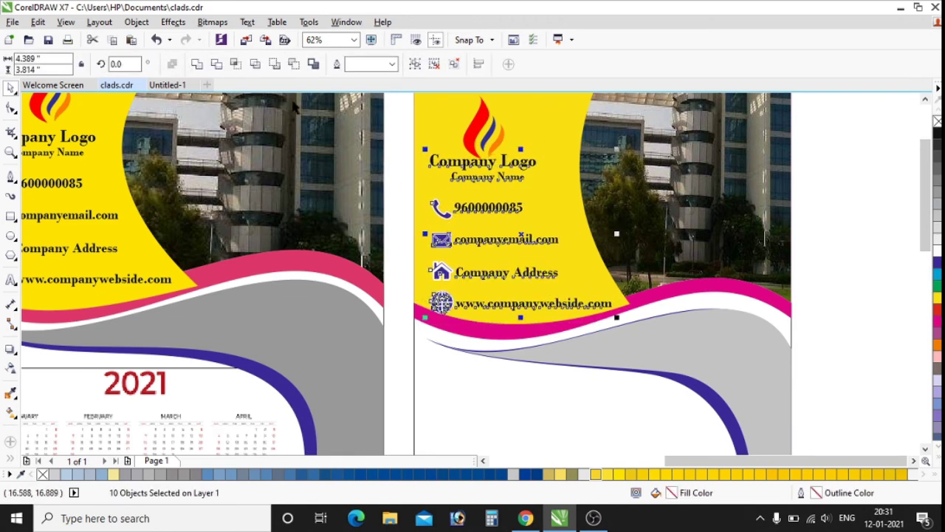
Step: Reposition the flame logo and move the contact icons and texts upward beneath it
left_click(394, 127)
left_click(481, 127)
mouse_move(482, 127)
left_mouse_down()
mouse_move(472, 214)
mouse_move(489, 192)
left_mouse_up()
scroll(530, 162, "up", 2)
scroll(541, 140, "down", 6)
scroll(473, 214, "up", 4)
left_click_drag(401, 232, 609, 417)
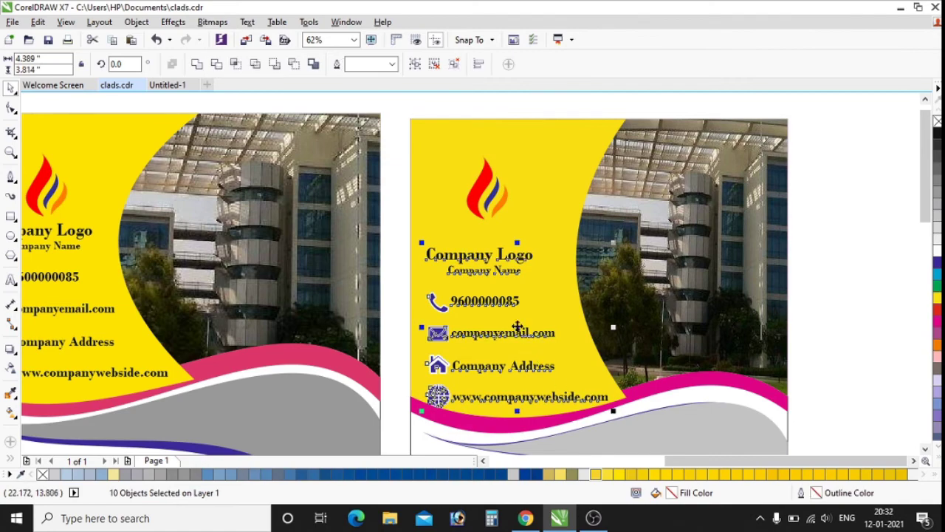
left_click_drag(459, 282, 461, 262)
key("Escape")
Step: Drag the 2021 calendar bitmap onto empty canvas left of the flyer pages
scroll(463, 265, "down", 1)
scroll(505, 285, "up", 1)
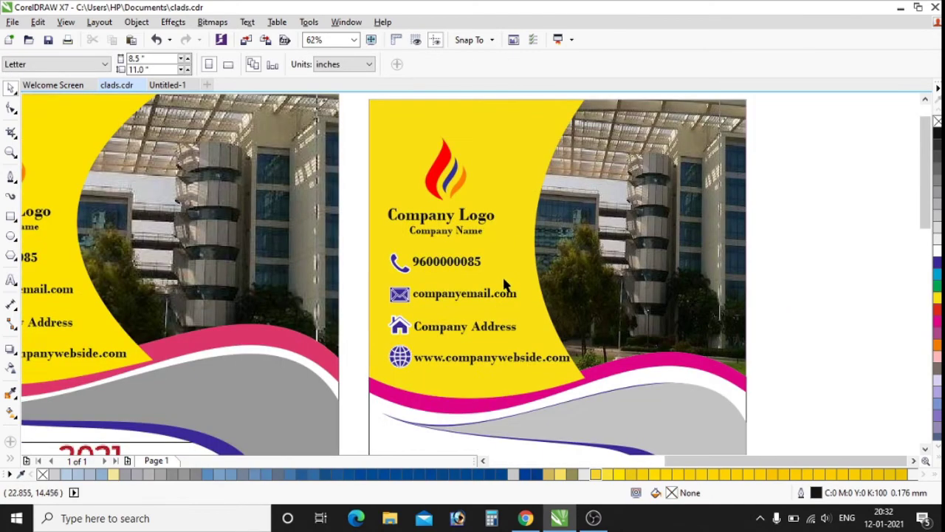
scroll(401, 271, "down", 1)
scroll(468, 271, "down", 1)
scroll(502, 376, "up", 1)
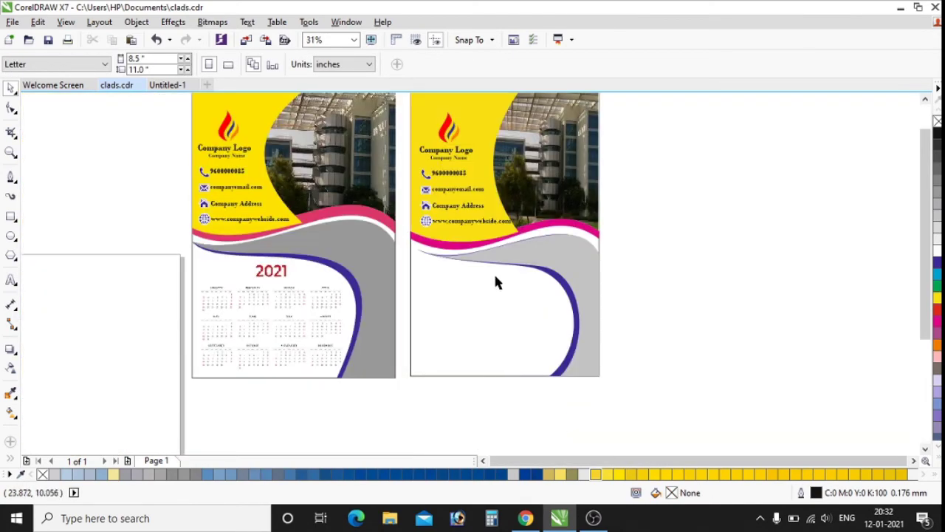
scroll(493, 258, "up", 1)
scroll(493, 236, "up", 1)
scroll(476, 325, "down", 1)
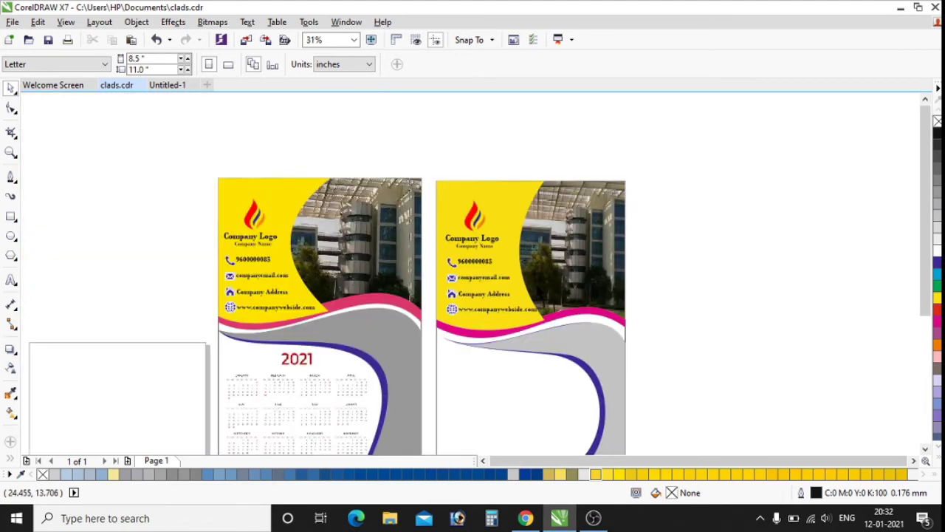
scroll(517, 347, "down", 1)
scroll(524, 355, "up", 1)
mouse_move(315, 333)
left_mouse_down()
mouse_move(186, 360)
mouse_move(82, 355)
left_mouse_up()
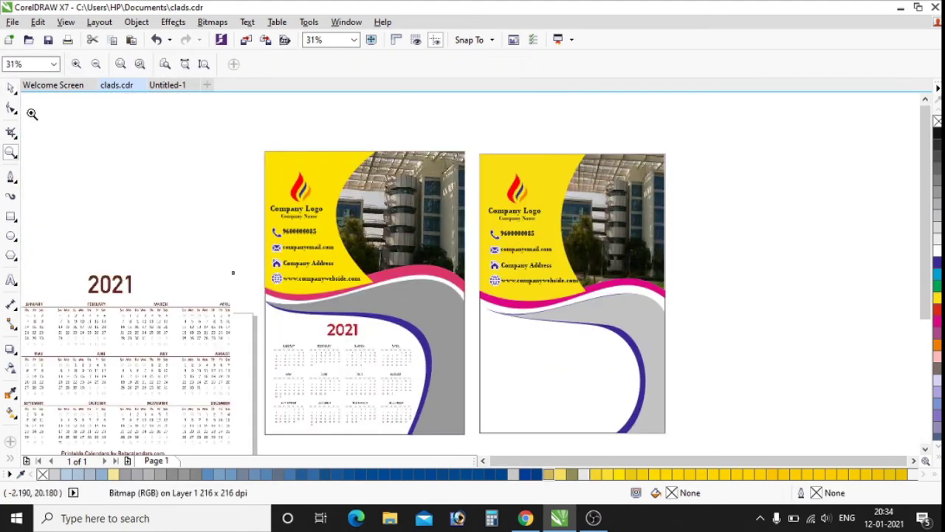
Step: Shrink the calendar image to about 57% and move it beside the first page
left_click(158, 352)
mouse_move(245, 270)
left_mouse_down()
mouse_move(129, 372)
mouse_move(201, 283)
left_mouse_up()
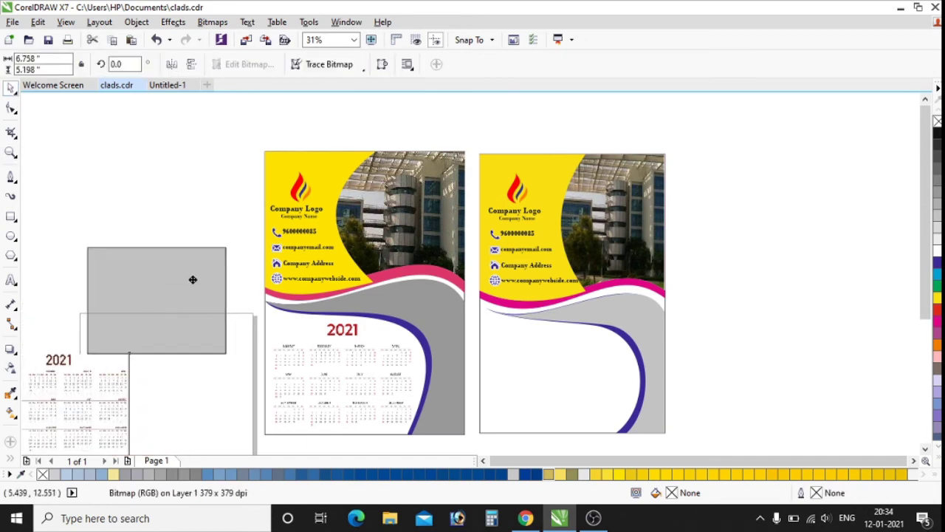
left_click_drag(118, 267, 155, 253)
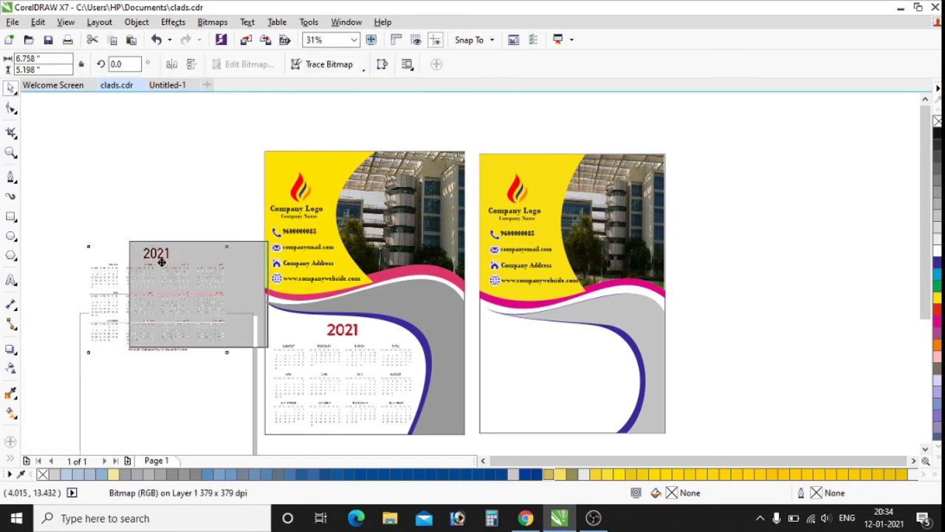
Step: Zoom in and PowerClip the calendar inside the second flyer page
left_click(11, 151)
scroll(617, 448, "up", 1)
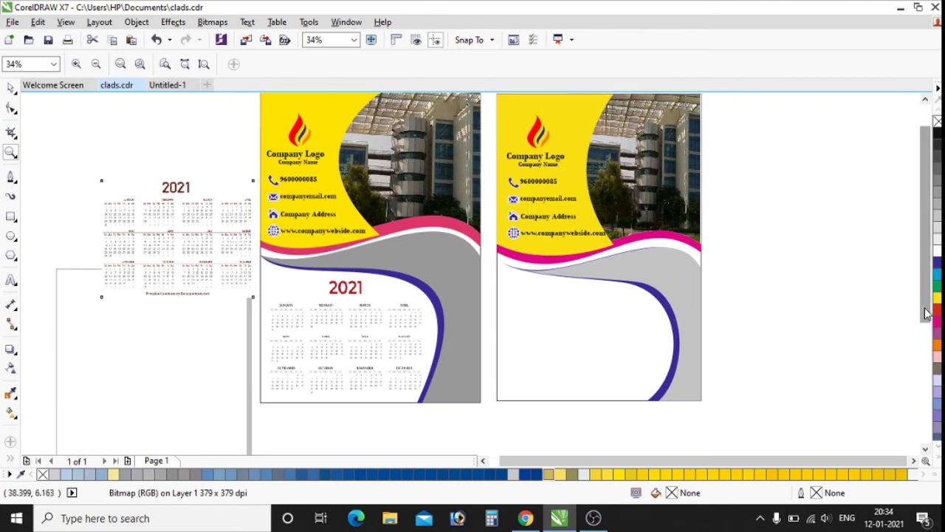
left_click_drag(928, 314, 903, 300)
left_click(9, 87)
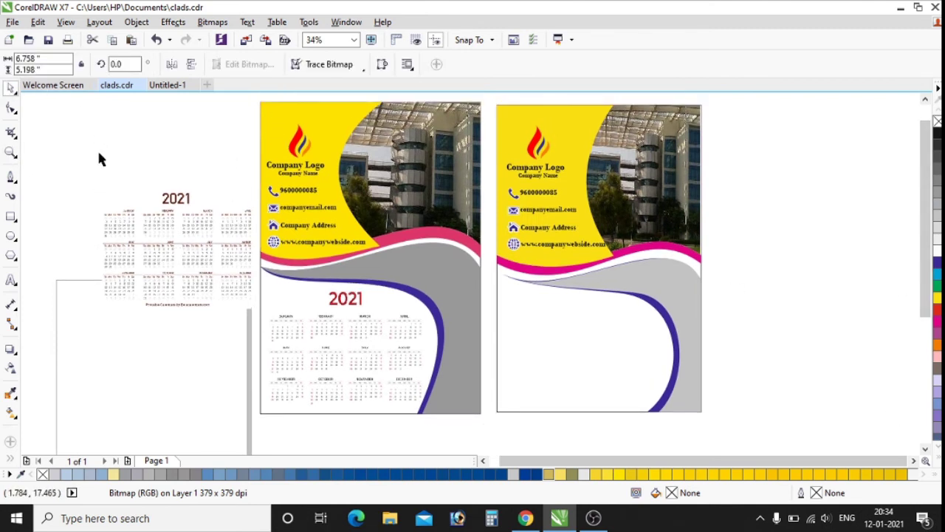
right_click(174, 253)
left_click(242, 154)
left_click(566, 344)
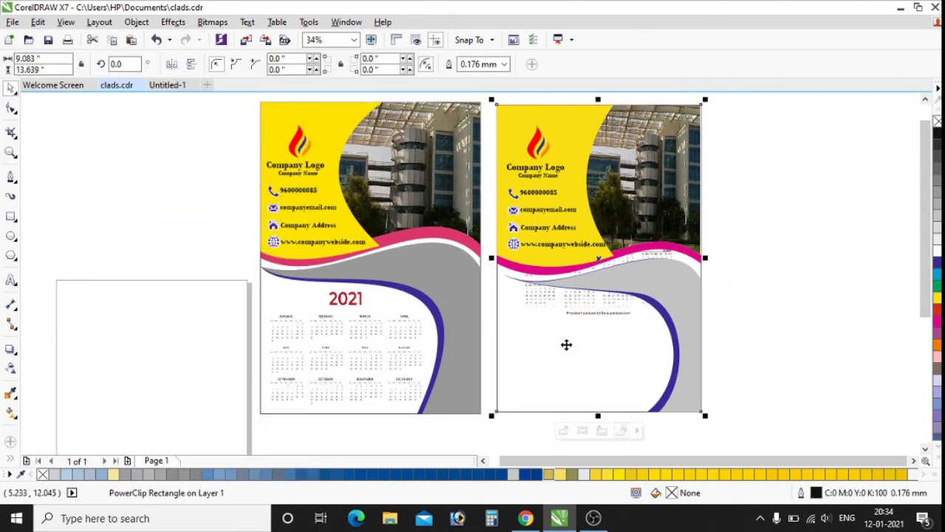
Step: Reposition the clipped calendar into the page's lower white area below the wave
left_click(568, 434)
mouse_move(582, 290)
left_mouse_down()
mouse_move(562, 361)
mouse_move(568, 356)
left_mouse_up()
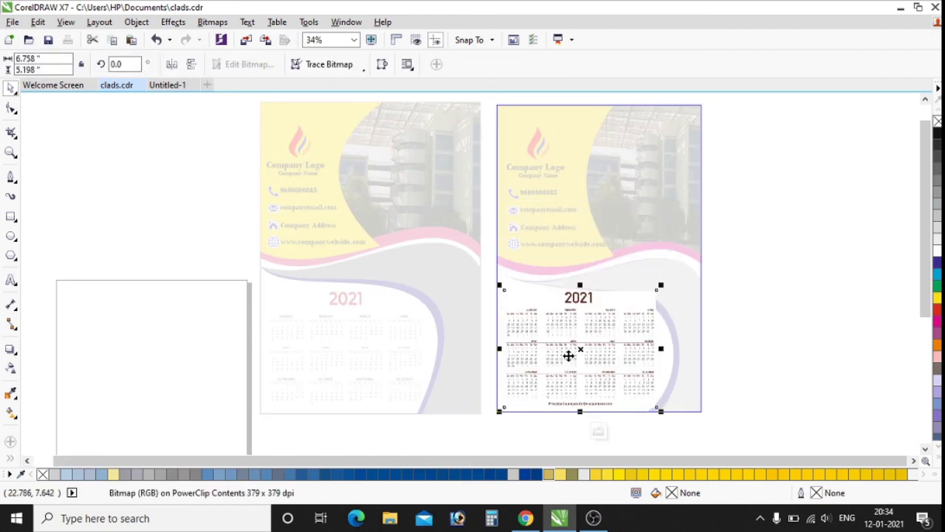
left_click(599, 430)
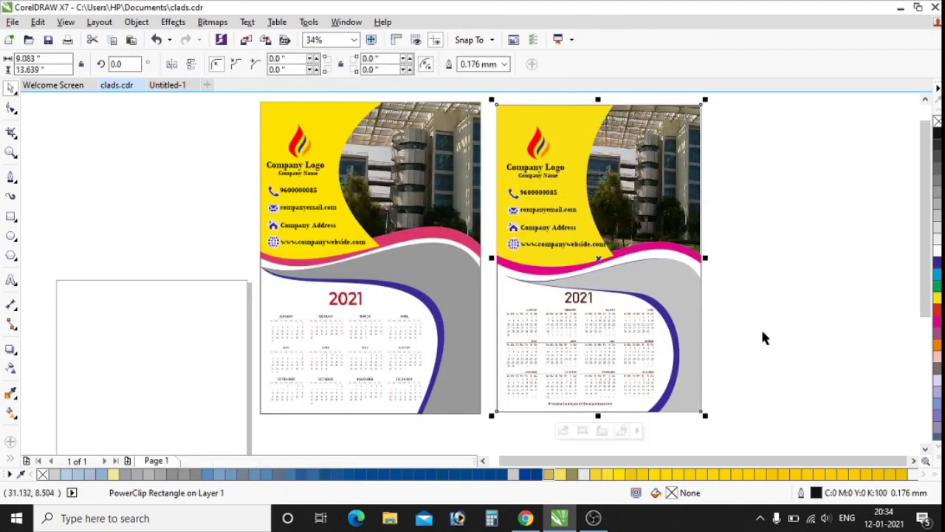
scroll(610, 410, "up", 2)
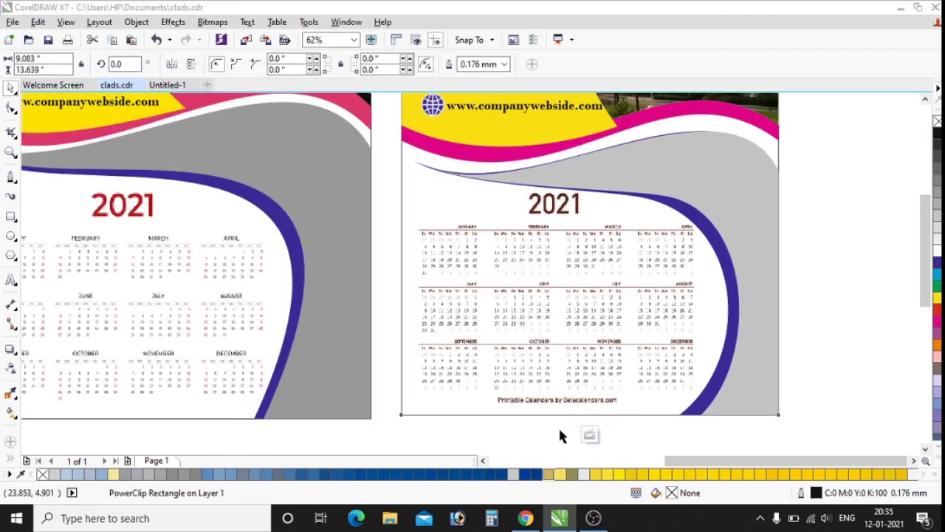
Step: Stretch the clipped calendar's bottom edge down to fill the lower section
left_click(591, 435)
left_click(590, 435)
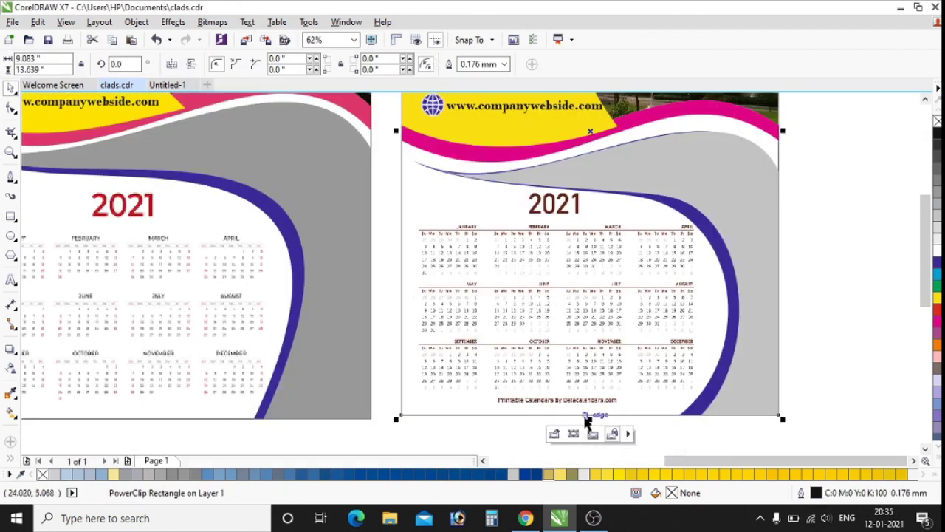
left_click_drag(556, 410, 556, 429)
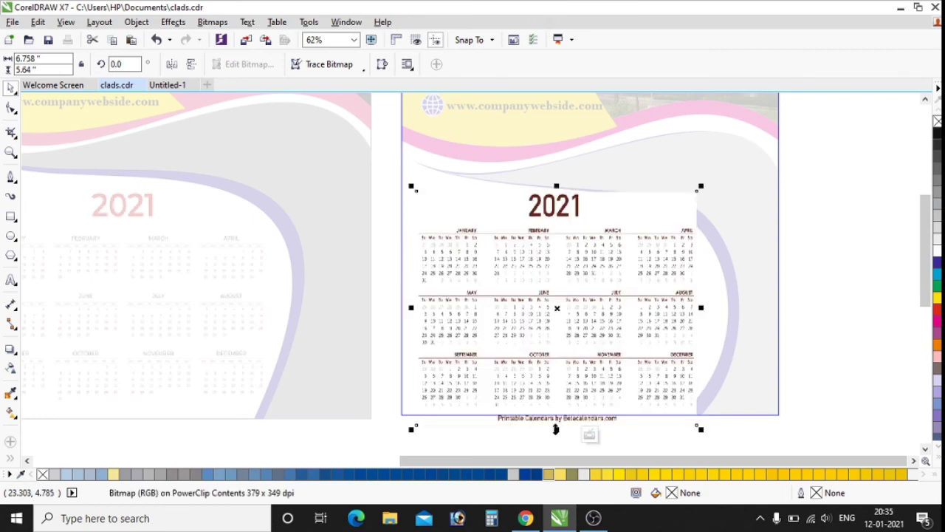
left_click(589, 435)
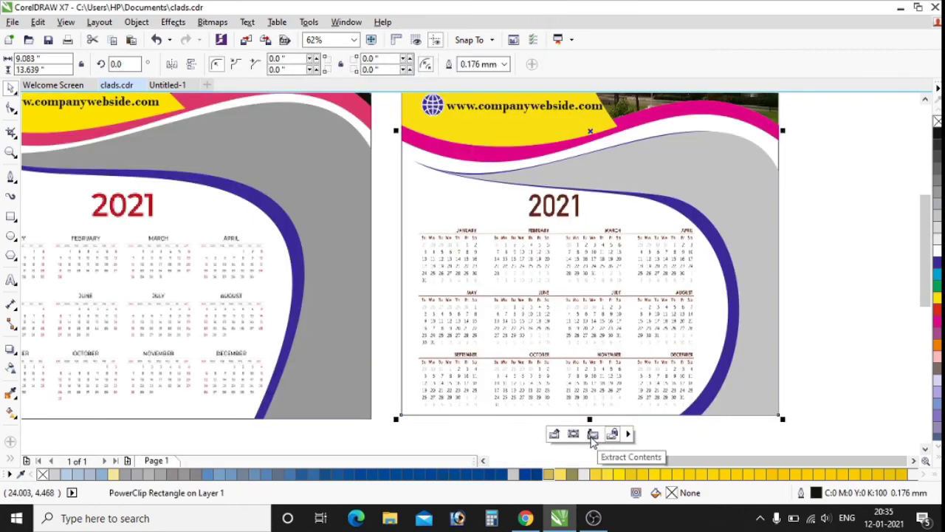
scroll(515, 336, "down", 2)
scroll(515, 336, "down", 1)
scroll(530, 321, "up", 1)
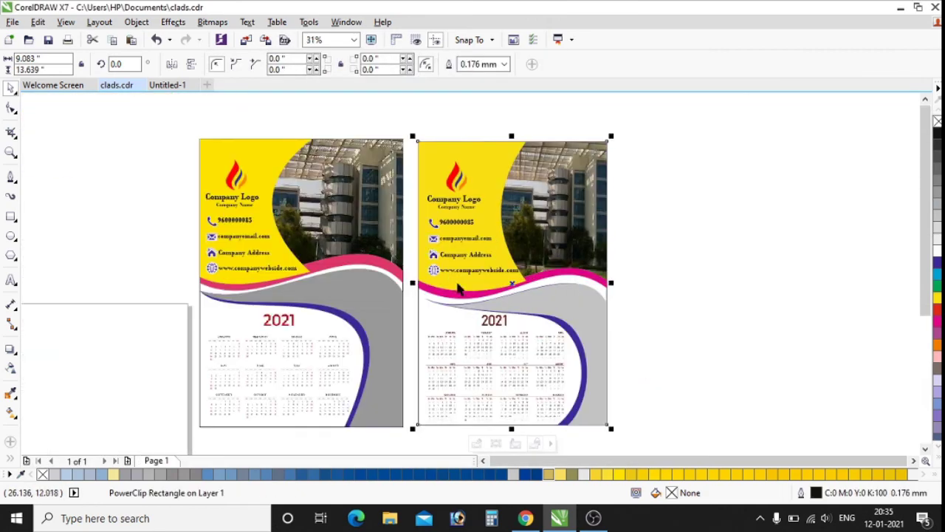